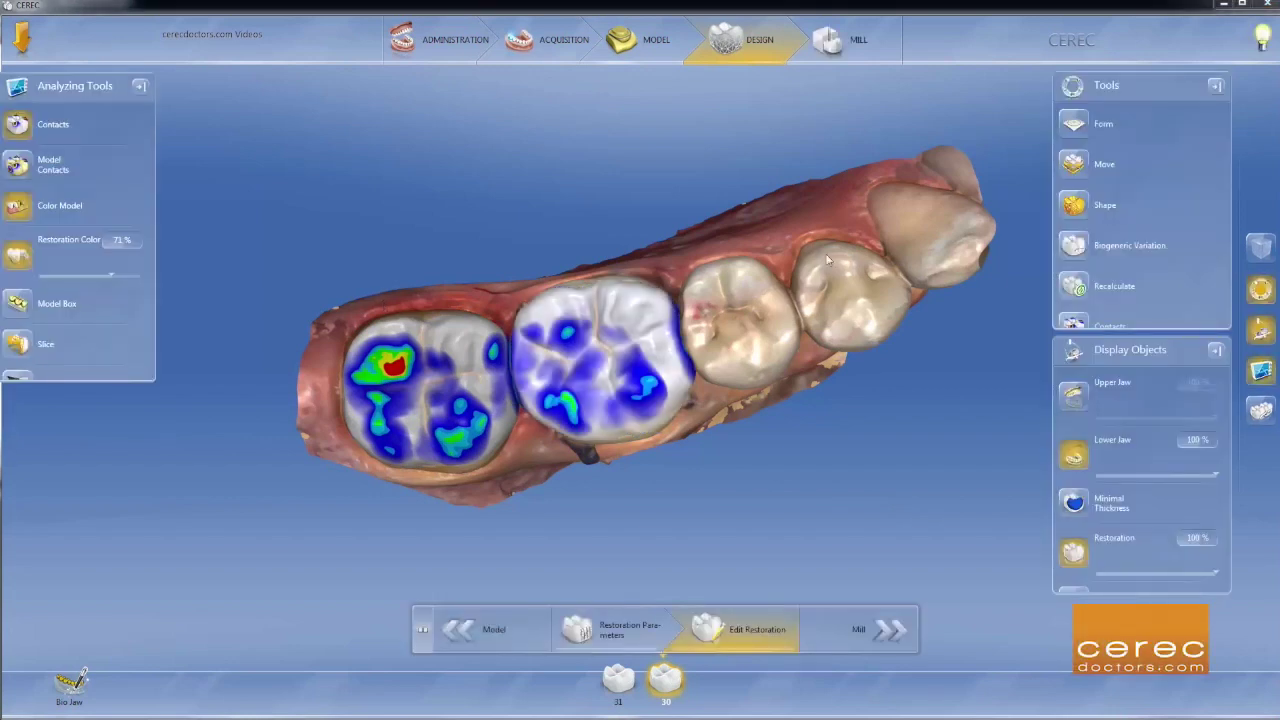
# Turn the jaw toward the back molar, then collapse and restore the design tools panel
pyautogui.moveTo(710, 256); pyautogui.dragTo(727, 251, button='right')
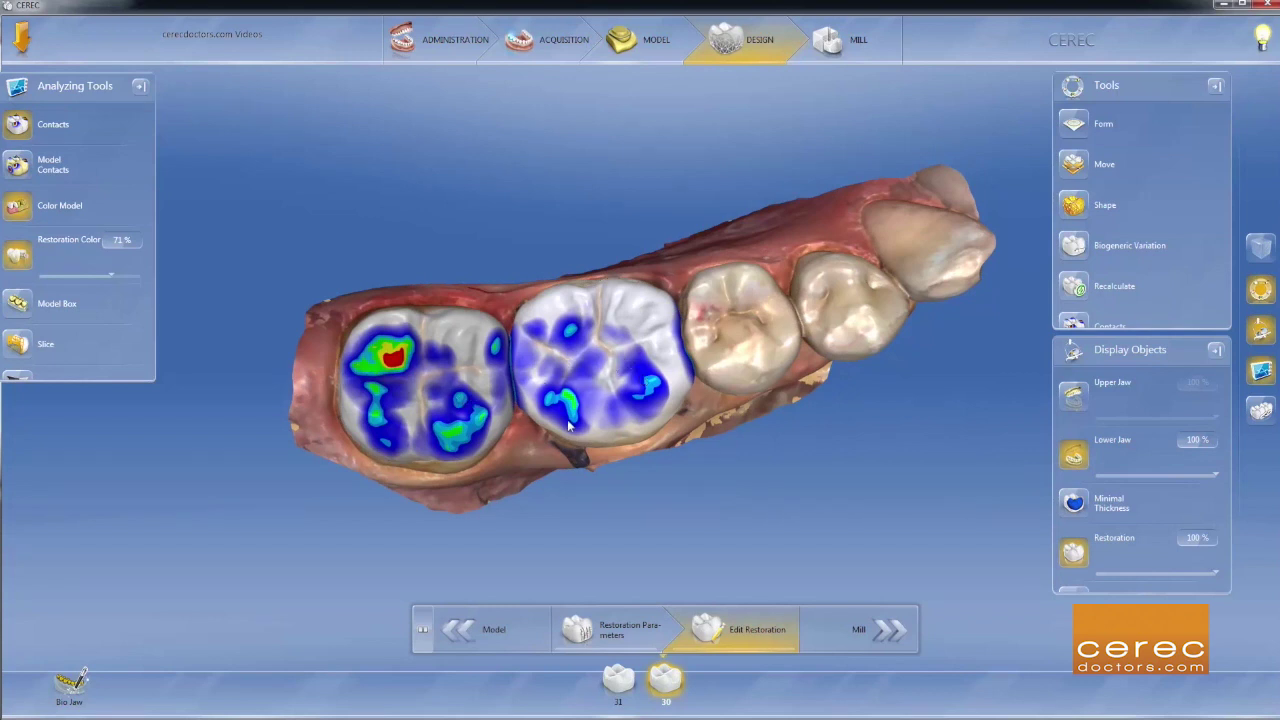
pyautogui.moveTo(570, 425); pyautogui.dragTo(514, 388, button='right')
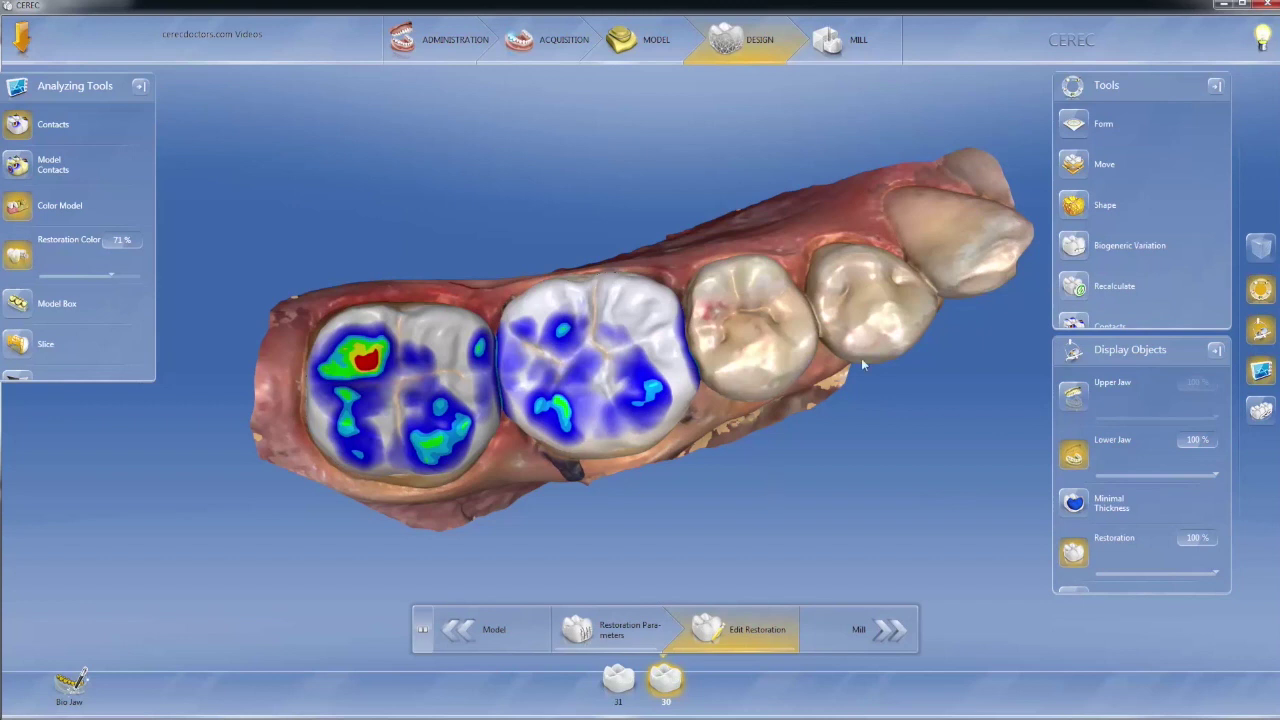
pyautogui.click(1216, 86)
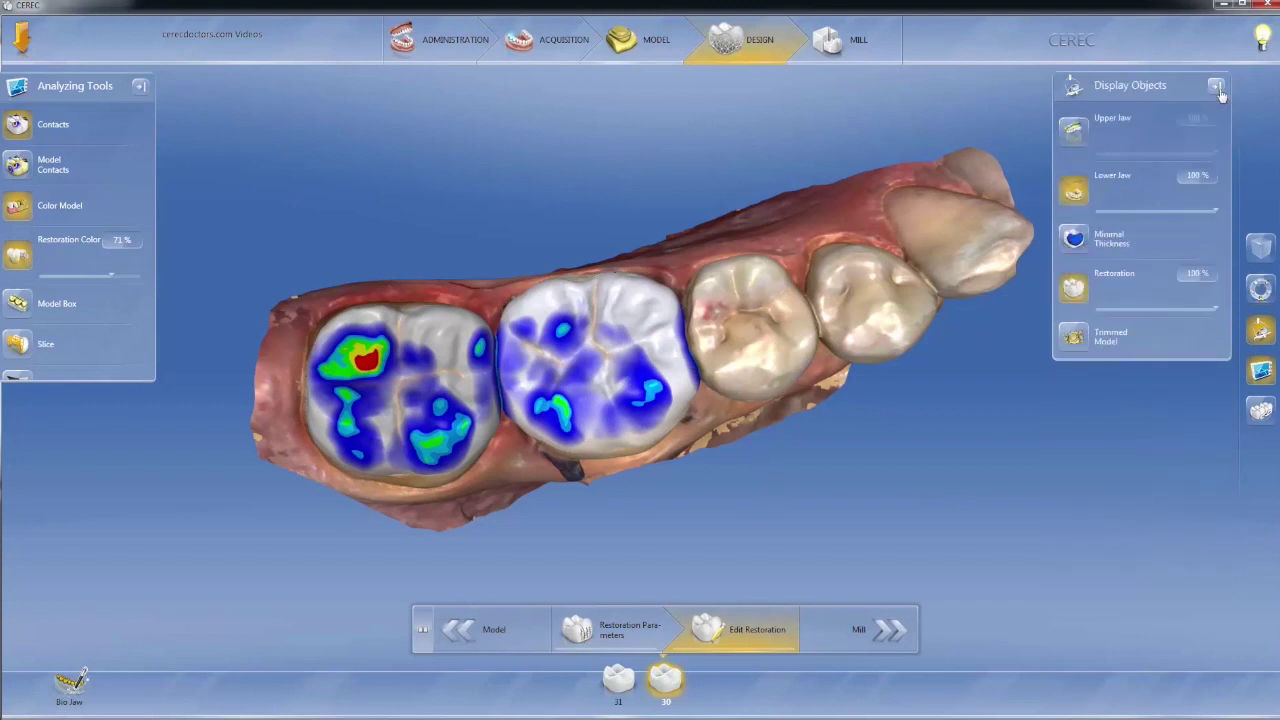
pyautogui.rightClick(653, 199)
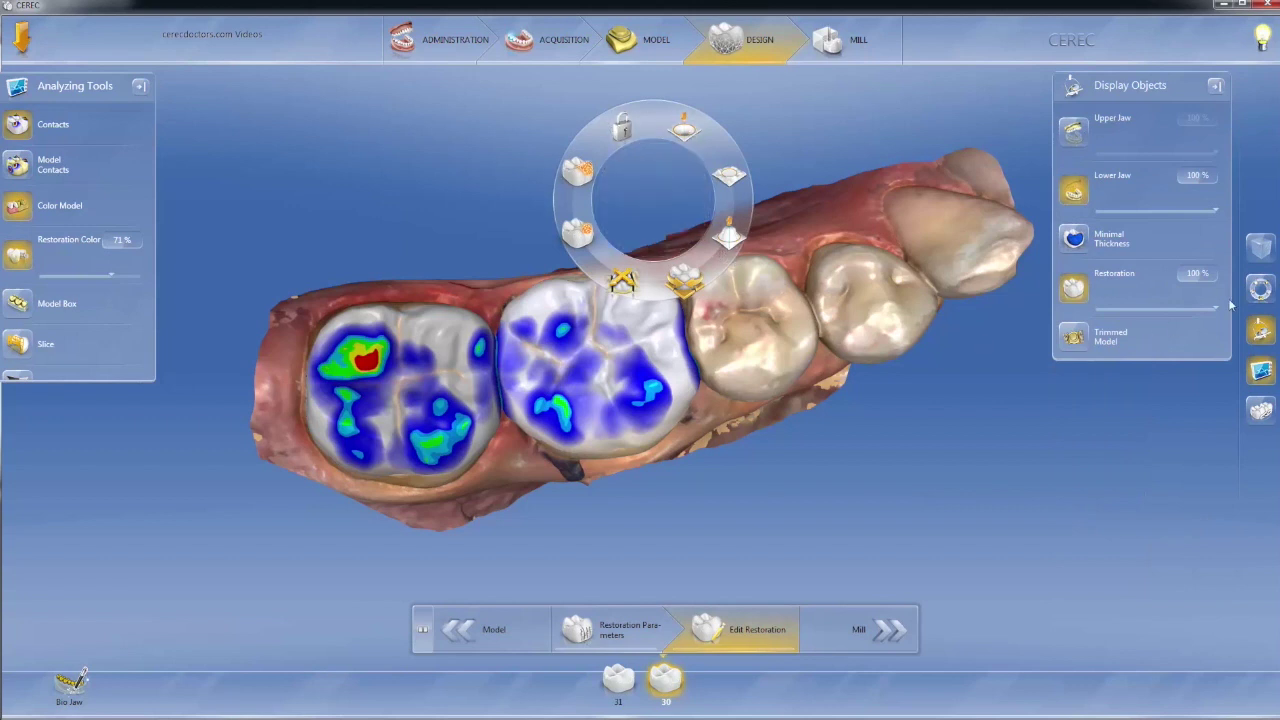
pyautogui.click(1259, 289)
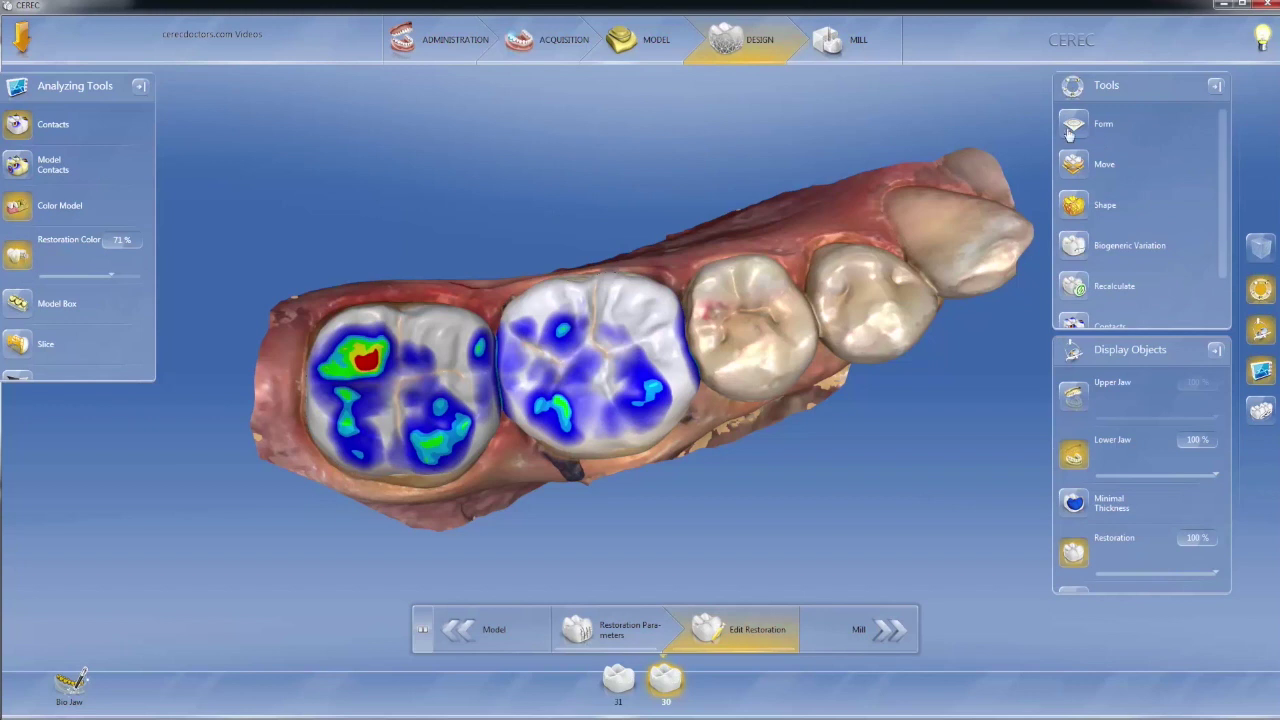
# Undock Display Objects as a shorter, wider panel below Tools, then show the upper jaw
pyautogui.scroll(-1, 1226, 155)
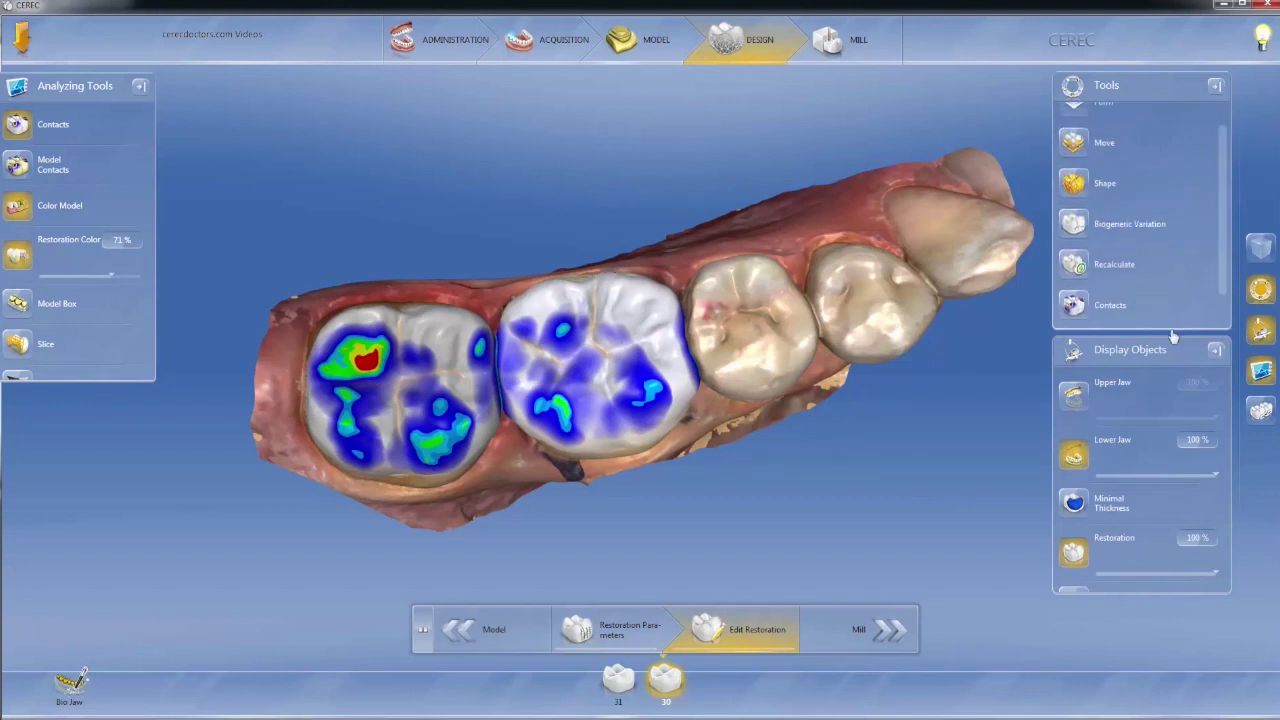
pyautogui.moveTo(1158, 357); pyautogui.dragTo(1128, 400)
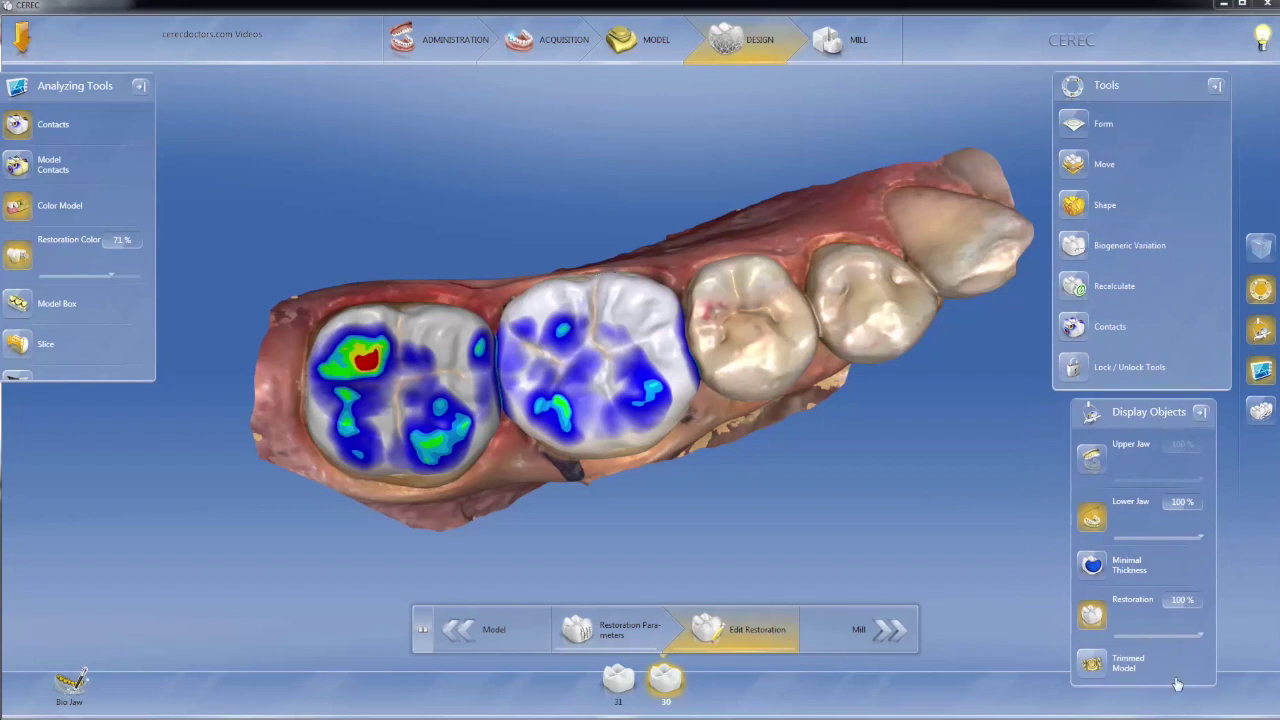
pyautogui.moveTo(1172, 684); pyautogui.dragTo(1186, 593)
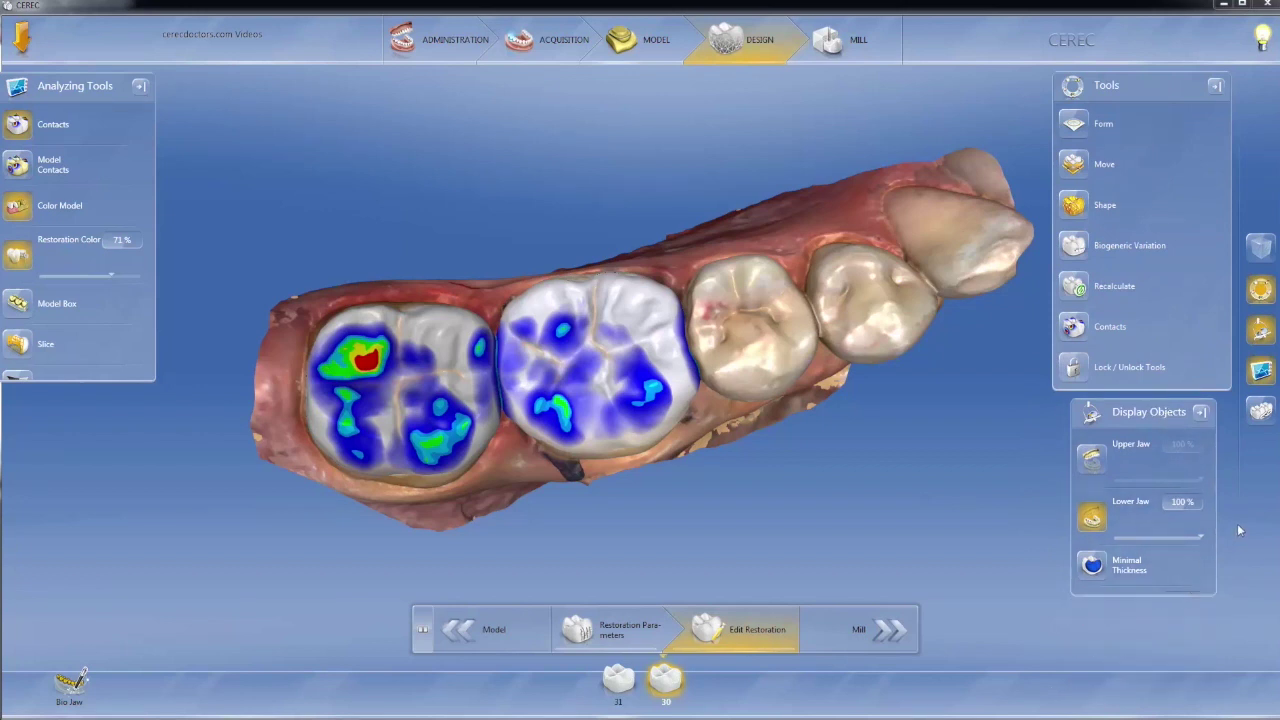
pyautogui.moveTo(1222, 504)
pyautogui.mouseDown()
pyautogui.moveTo(1240, 503)
pyautogui.moveTo(1178, 503)
pyautogui.moveTo(1228, 502)
pyautogui.mouseUp()
pyautogui.moveTo(1170, 411); pyautogui.dragTo(1161, 457)
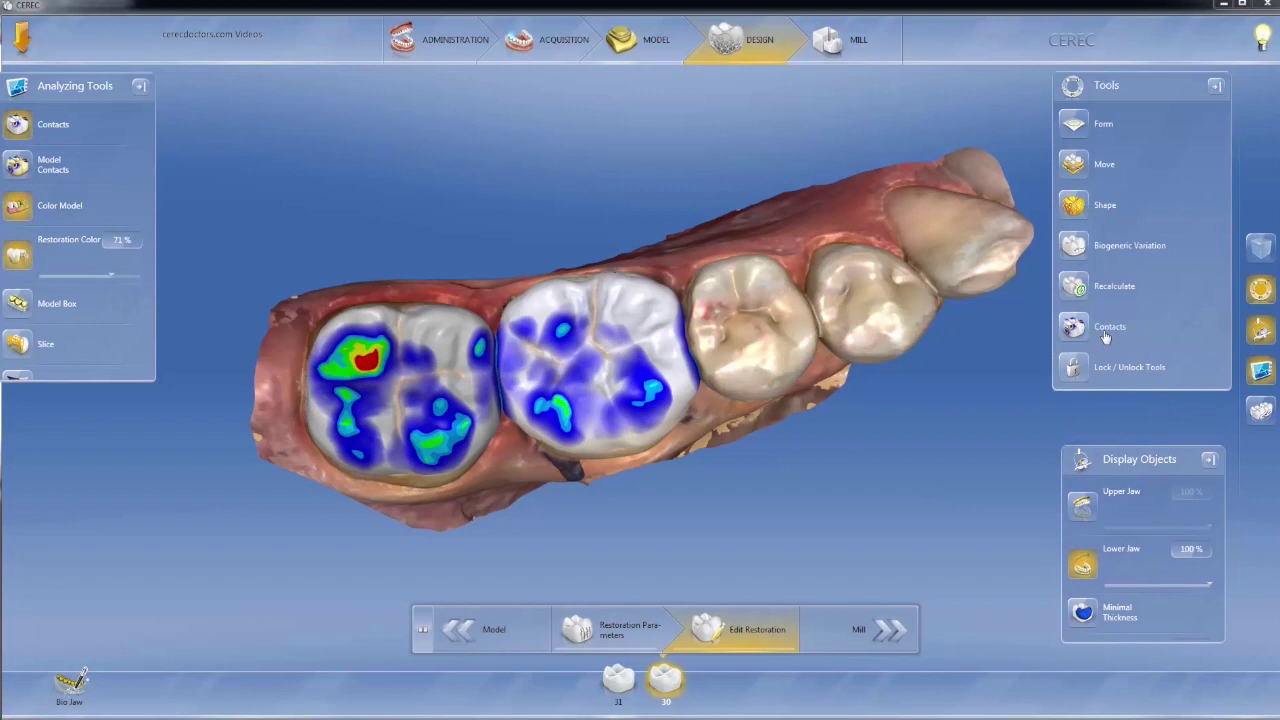
pyautogui.moveTo(90, 86); pyautogui.dragTo(98, 83)
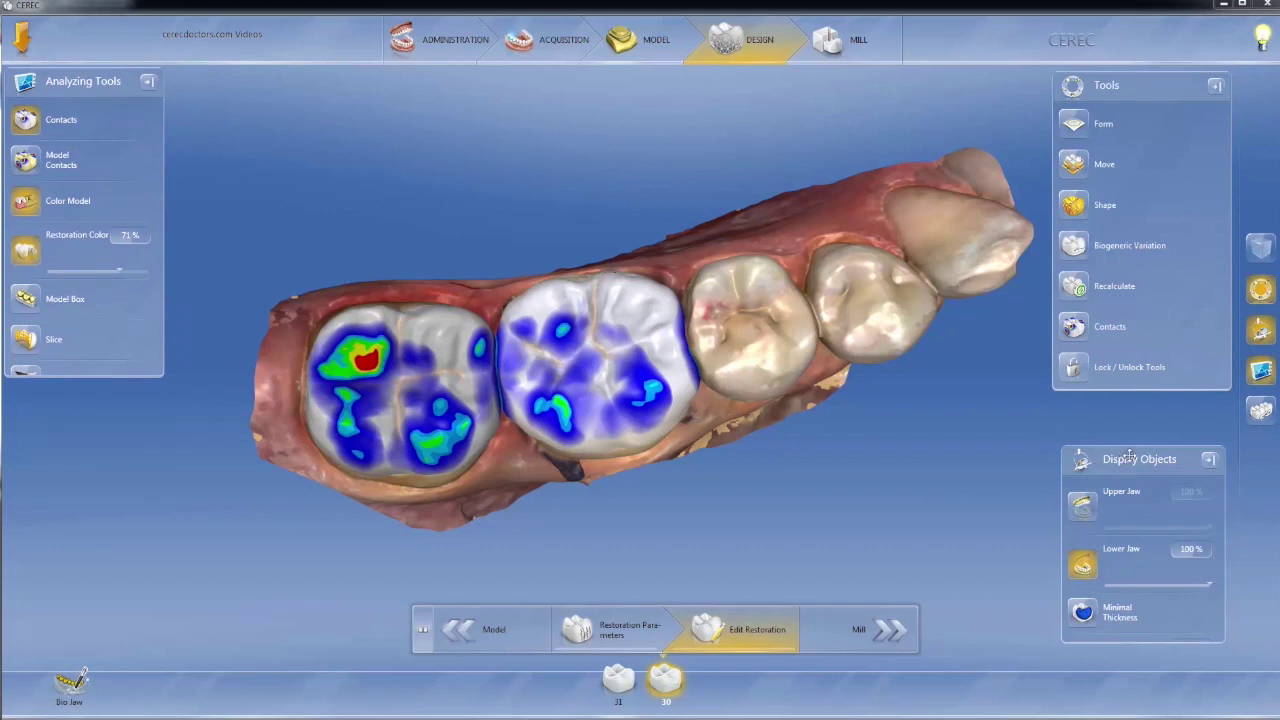
pyautogui.moveTo(1127, 458); pyautogui.dragTo(1130, 449)
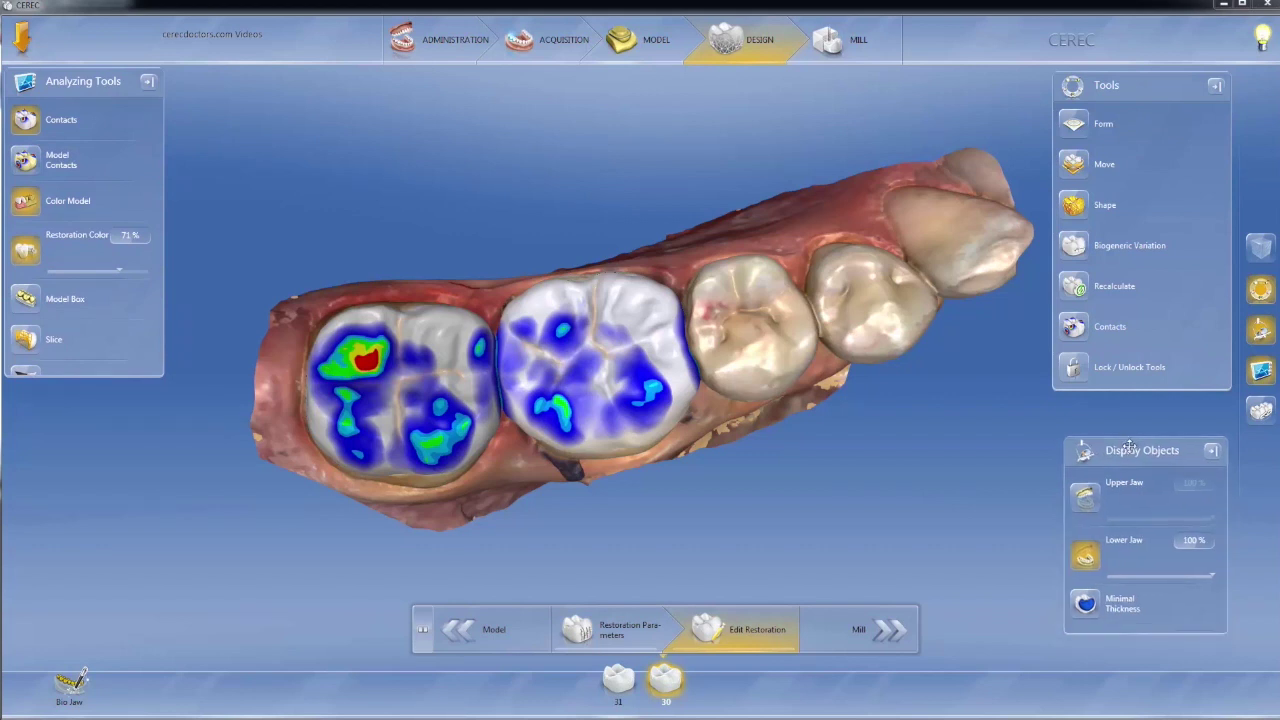
pyautogui.click(1085, 496)
pyautogui.moveTo(675, 431); pyautogui.dragTo(760, 320, button='middle')
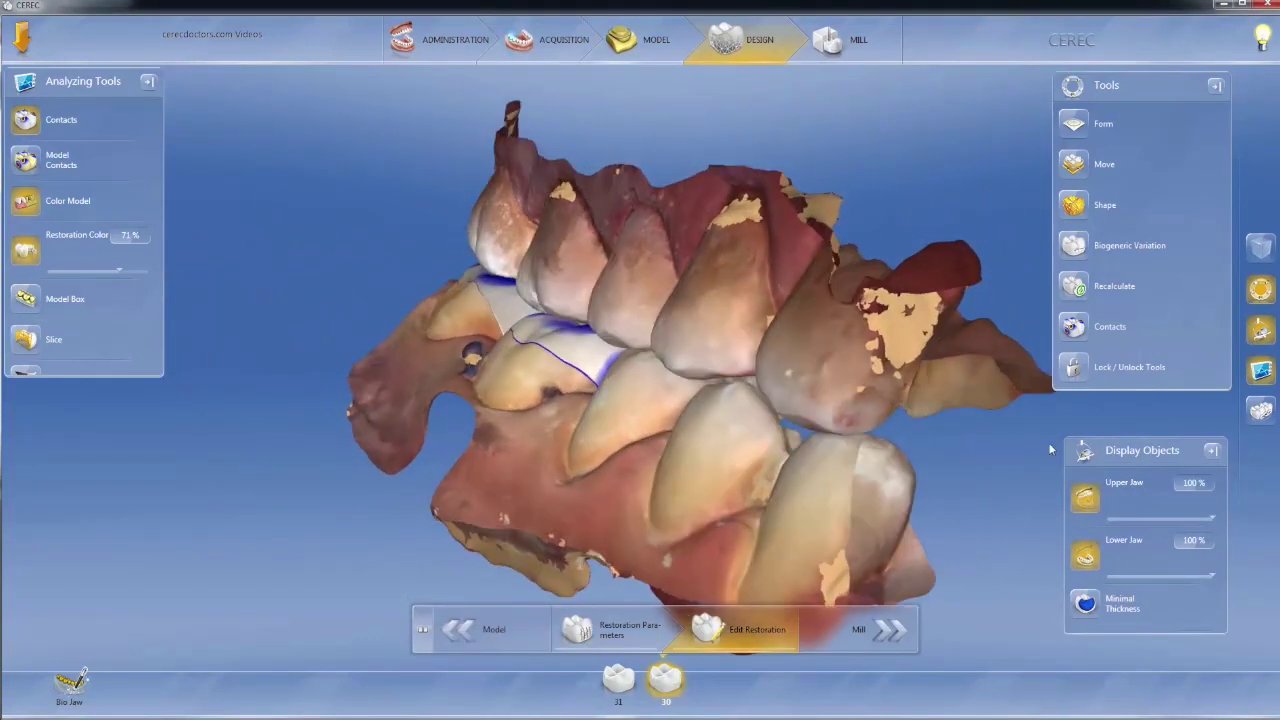
pyautogui.click(1087, 496)
pyautogui.moveTo(805, 424); pyautogui.dragTo(680, 420, button='middle')
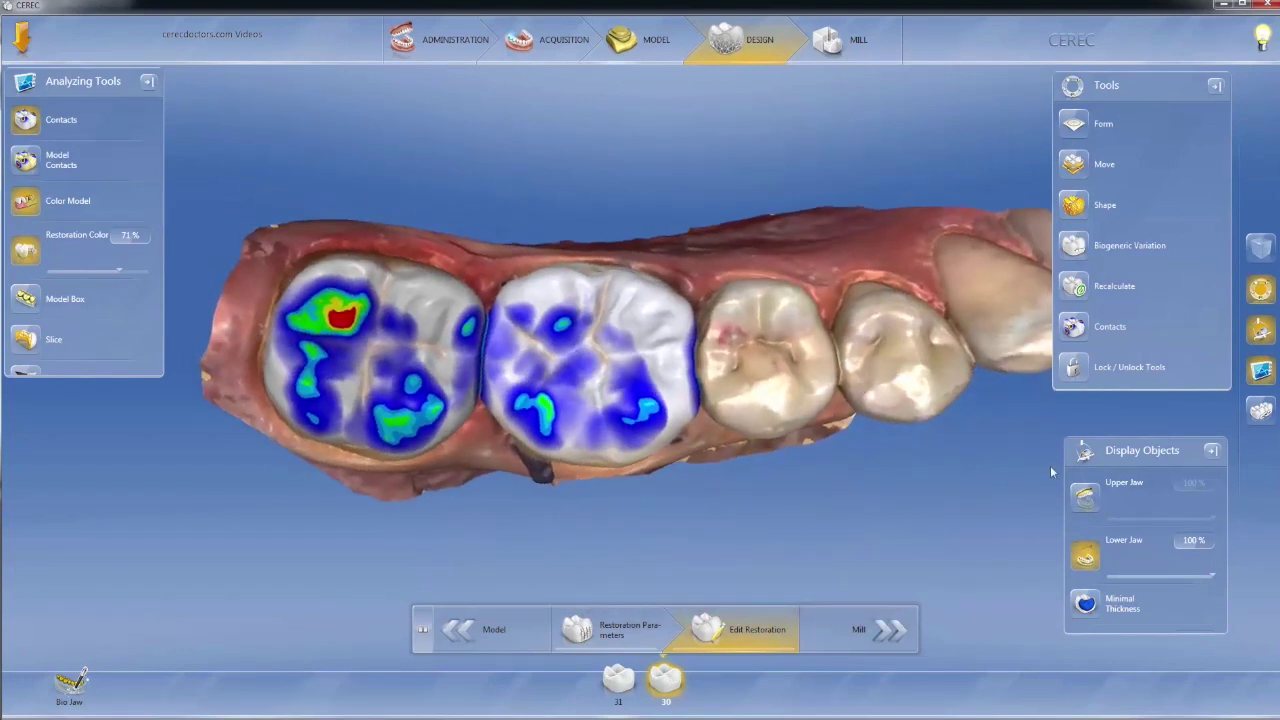
pyautogui.click(1085, 496)
pyautogui.click(1085, 496)
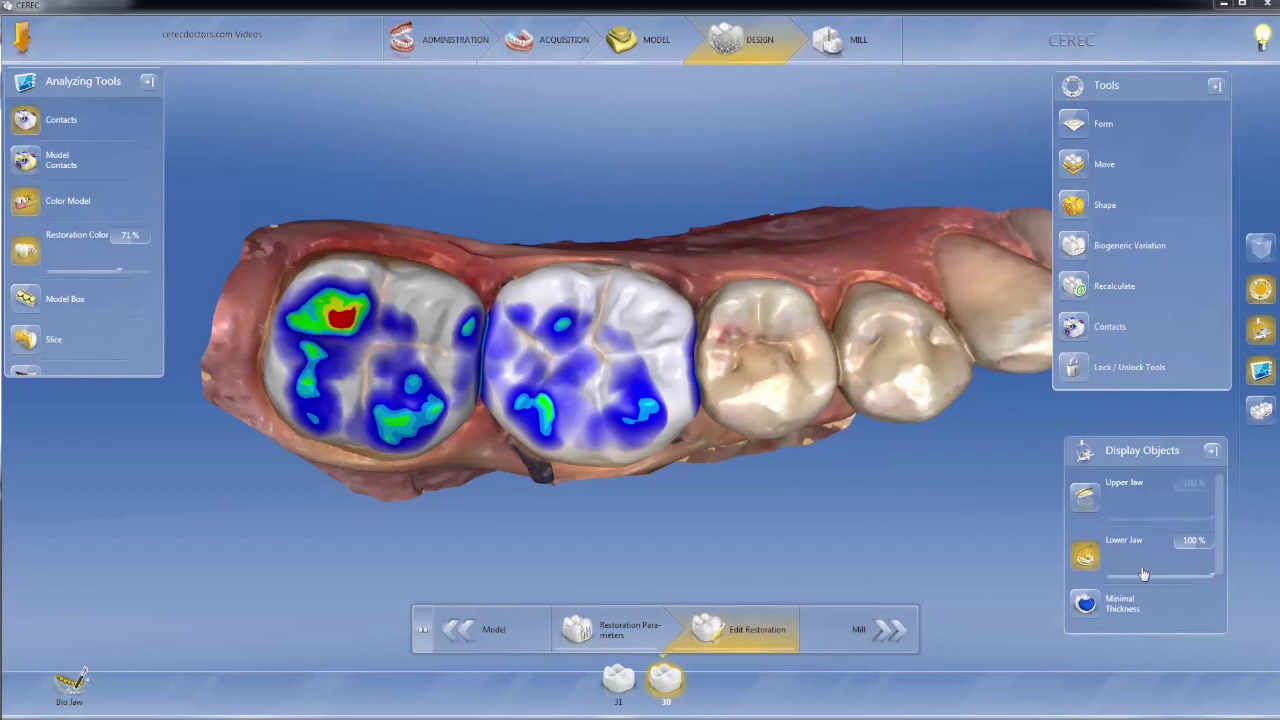
pyautogui.moveTo(1212, 570)
pyautogui.mouseDown()
pyautogui.moveTo(1112, 571)
pyautogui.moveTo(1224, 567)
pyautogui.mouseUp()
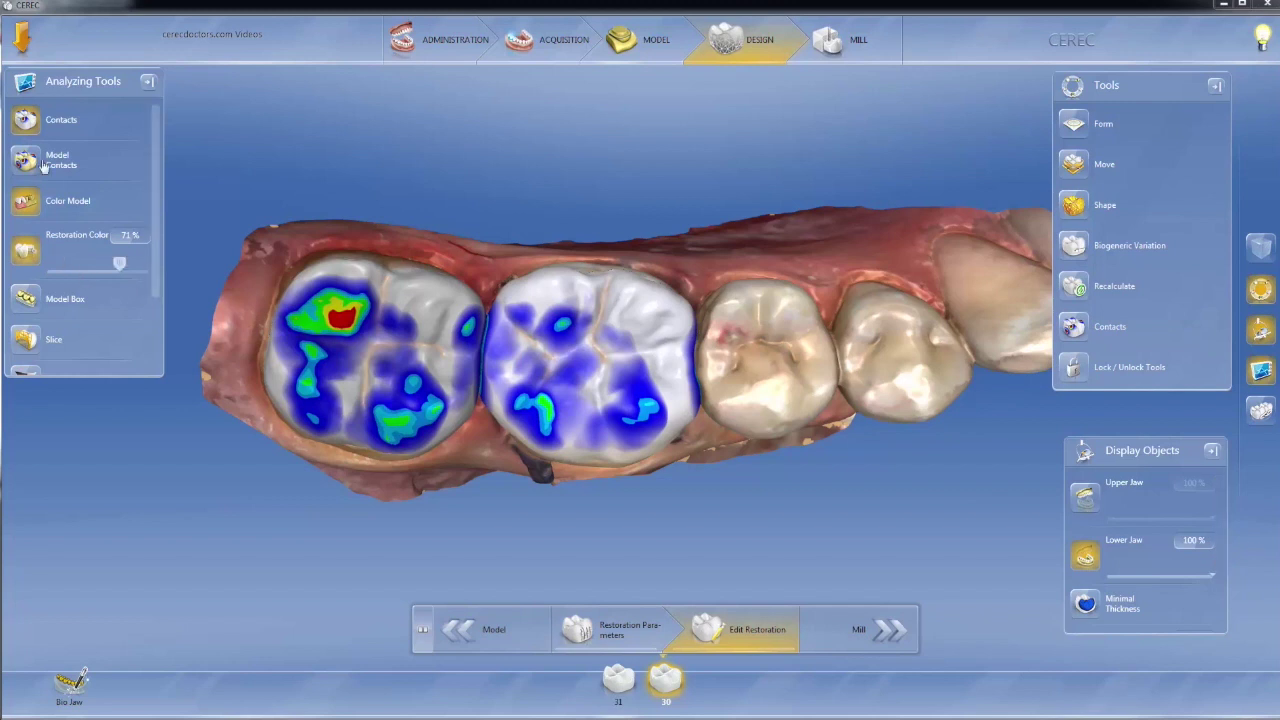
# Extend the analysis list to reveal Cursor Details, Distance and Grid Mode, then compare Contacts and Model Contacts
pyautogui.moveTo(86, 375); pyautogui.dragTo(80, 542)
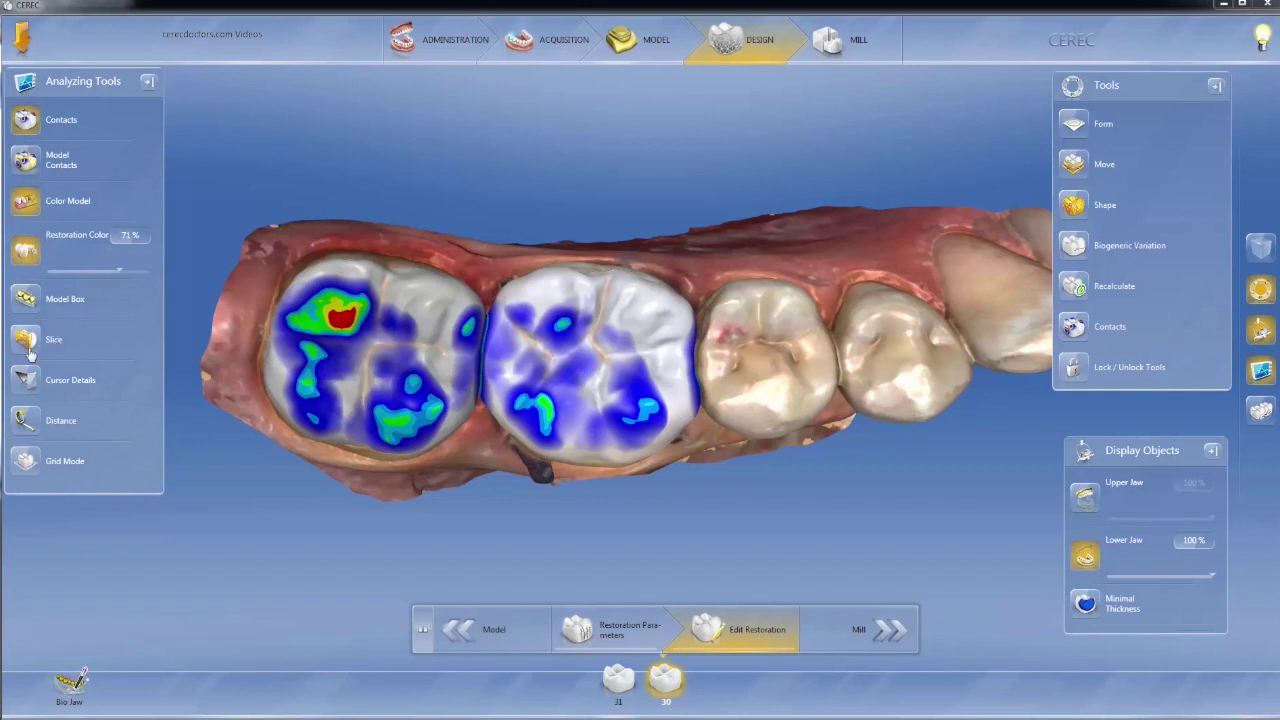
pyautogui.click(28, 120)
pyautogui.click(28, 120)
pyautogui.click(28, 164)
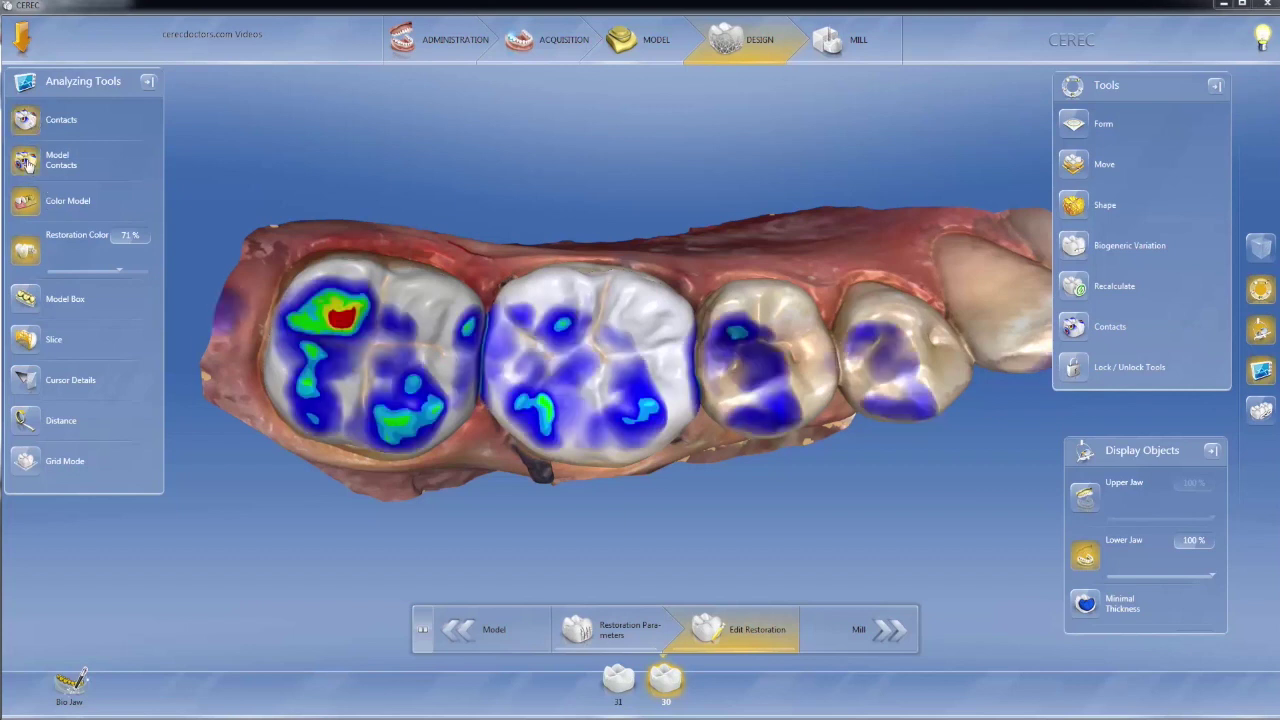
pyautogui.click(28, 164)
# Toggle Color Model and Restoration Color on and off to compare the crowns' appearance
pyautogui.click(26, 201)
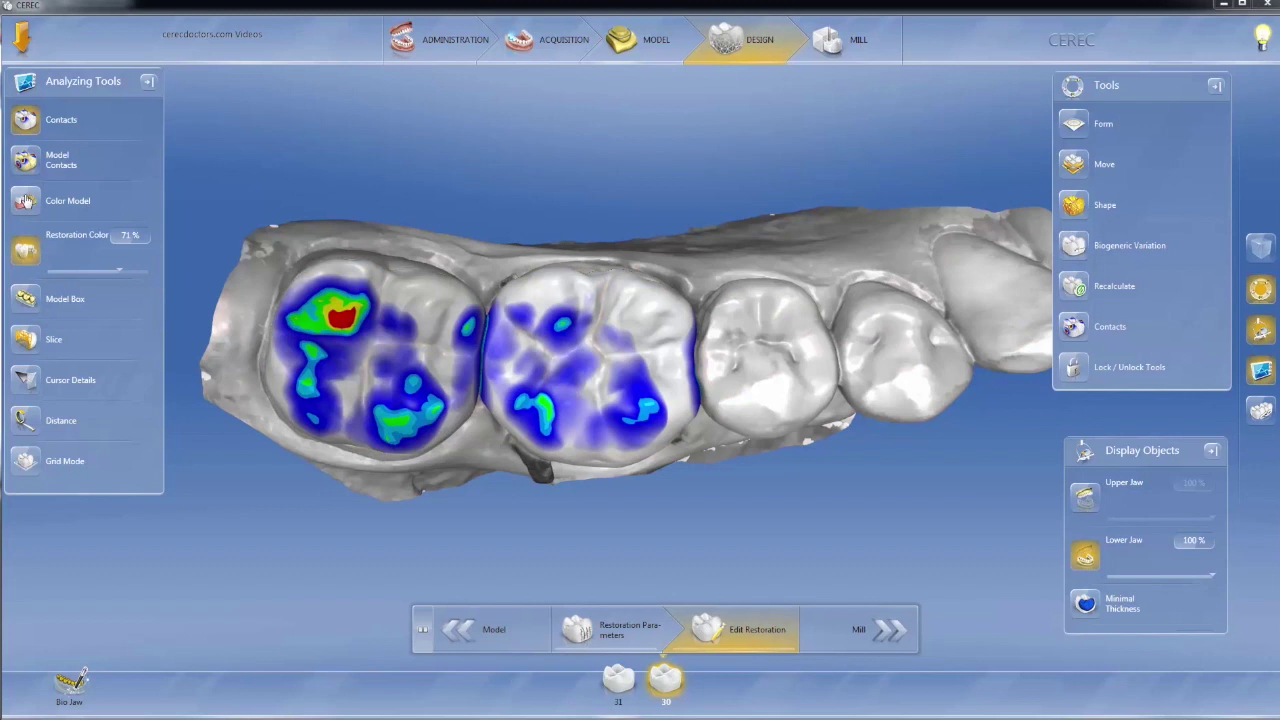
pyautogui.click(26, 201)
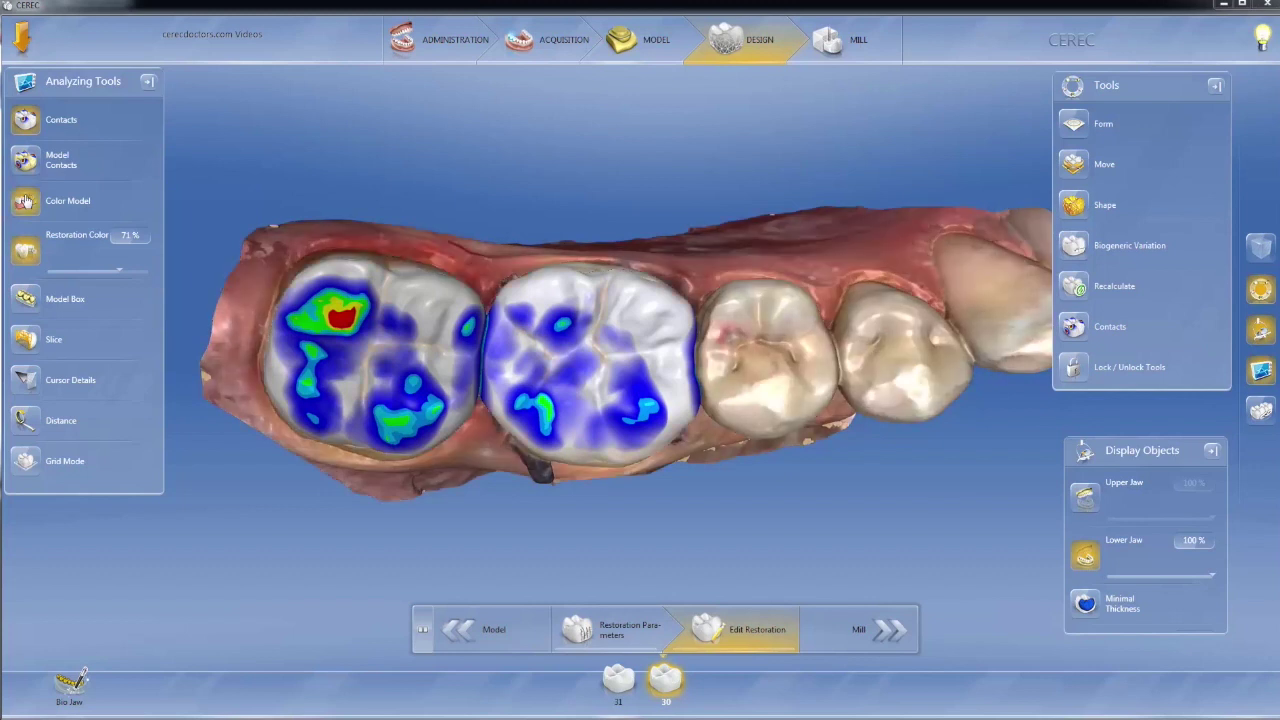
pyautogui.click(31, 262)
pyautogui.click(27, 249)
pyautogui.click(26, 247)
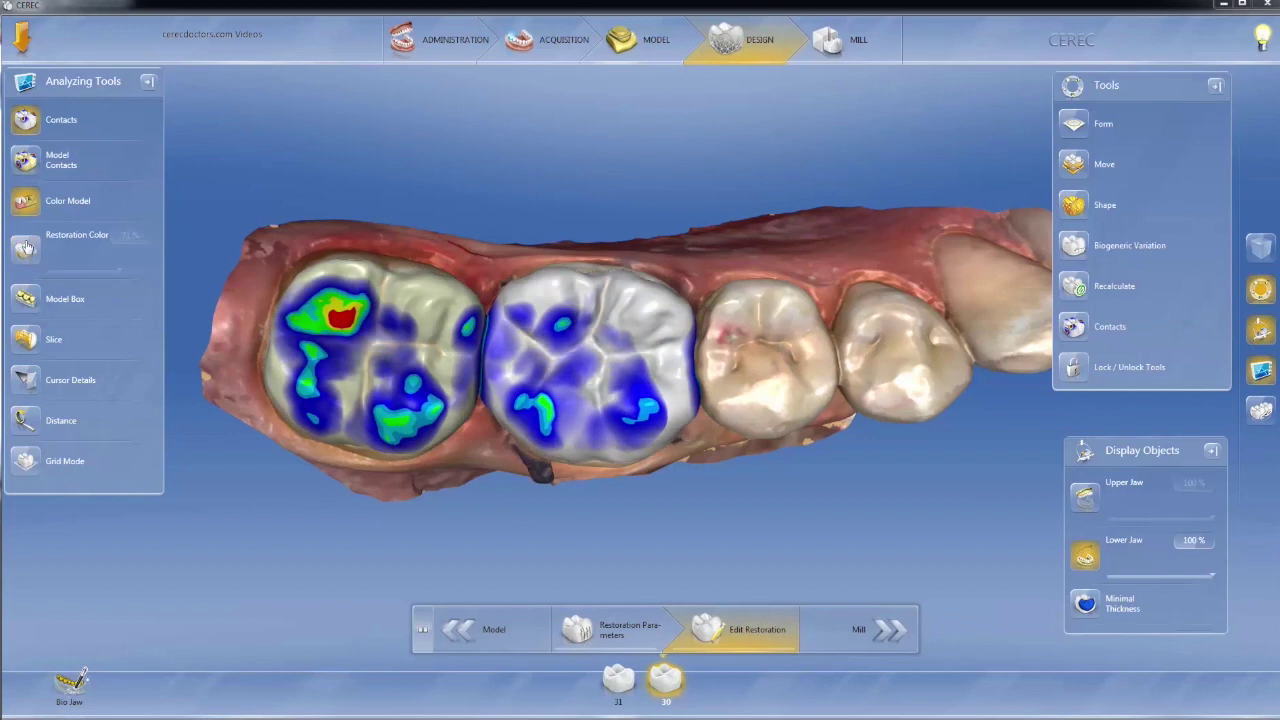
pyautogui.click(27, 249)
# Set Restoration Color to 90%, toggle Model Box on and off, and inspect the crowns from several sides
pyautogui.moveTo(115, 270)
pyautogui.mouseDown()
pyautogui.moveTo(50, 268)
pyautogui.moveTo(140, 268)
pyautogui.mouseUp()
pyautogui.moveTo(470, 437); pyautogui.dragTo(650, 490)
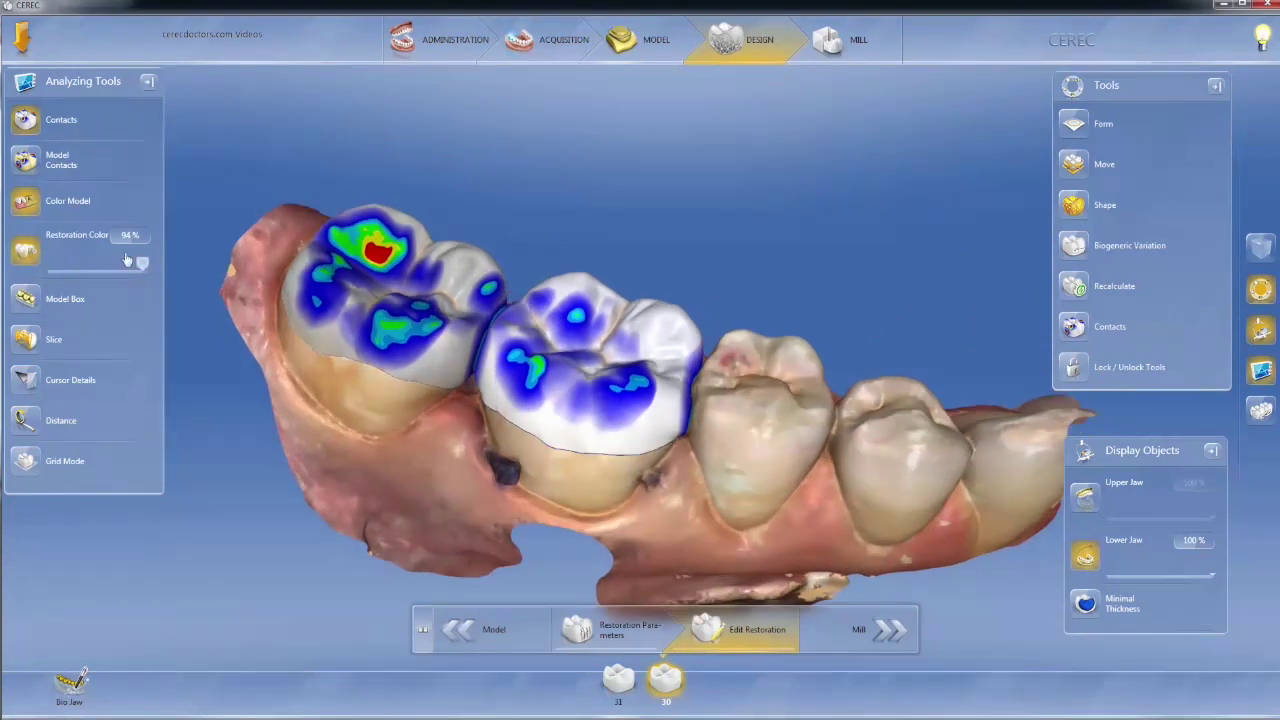
pyautogui.moveTo(147, 268)
pyautogui.mouseDown()
pyautogui.moveTo(45, 268)
pyautogui.moveTo(138, 268)
pyautogui.mouseUp()
pyautogui.click(25, 298)
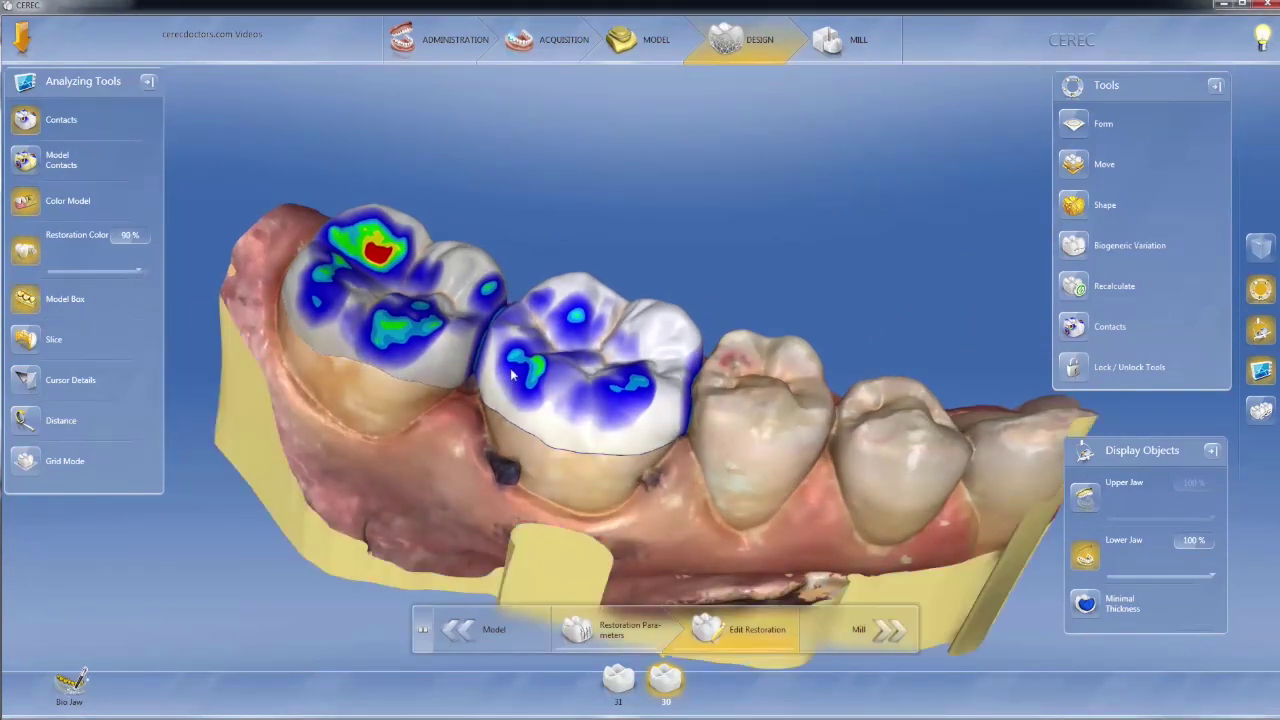
pyautogui.moveTo(459, 449); pyautogui.dragTo(510, 355)
pyautogui.click(25, 298)
pyautogui.moveTo(555, 432); pyautogui.dragTo(583, 395)
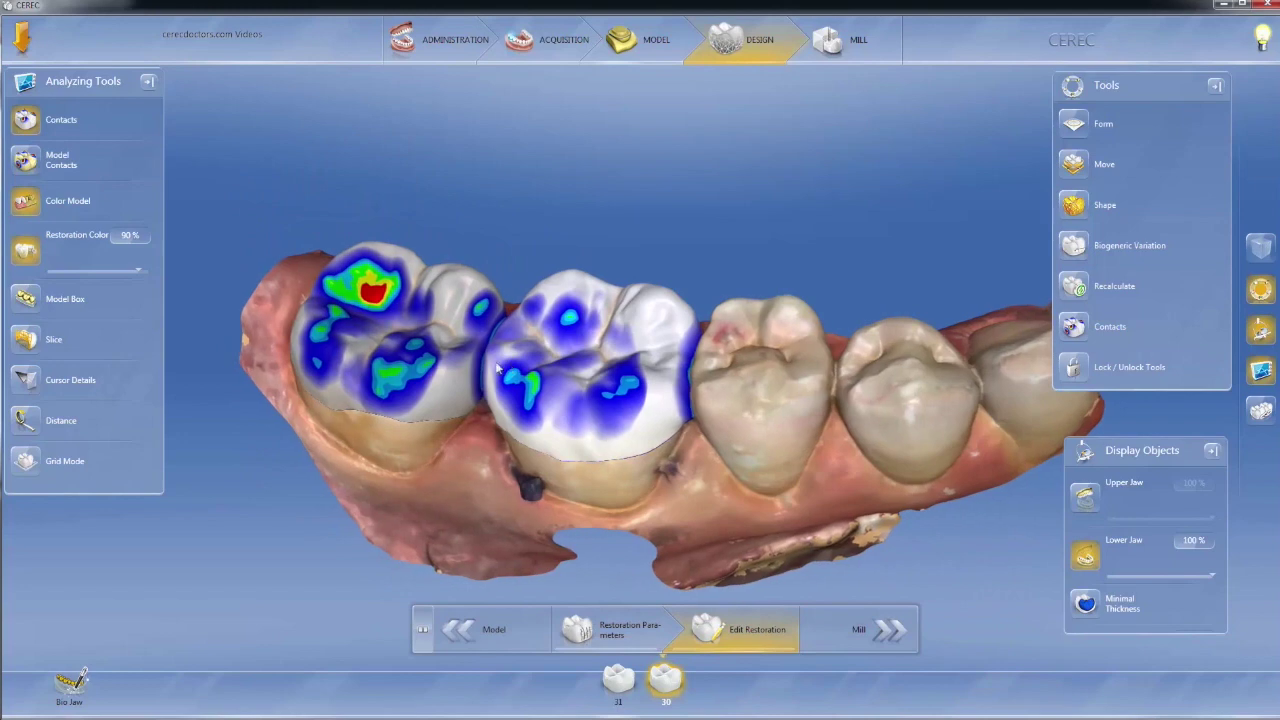
pyautogui.moveTo(585, 467); pyautogui.dragTo(580, 535)
# Slice through the jaw, sweep the cross-section along the crowns, then turn Slice off
pyautogui.click(31, 339)
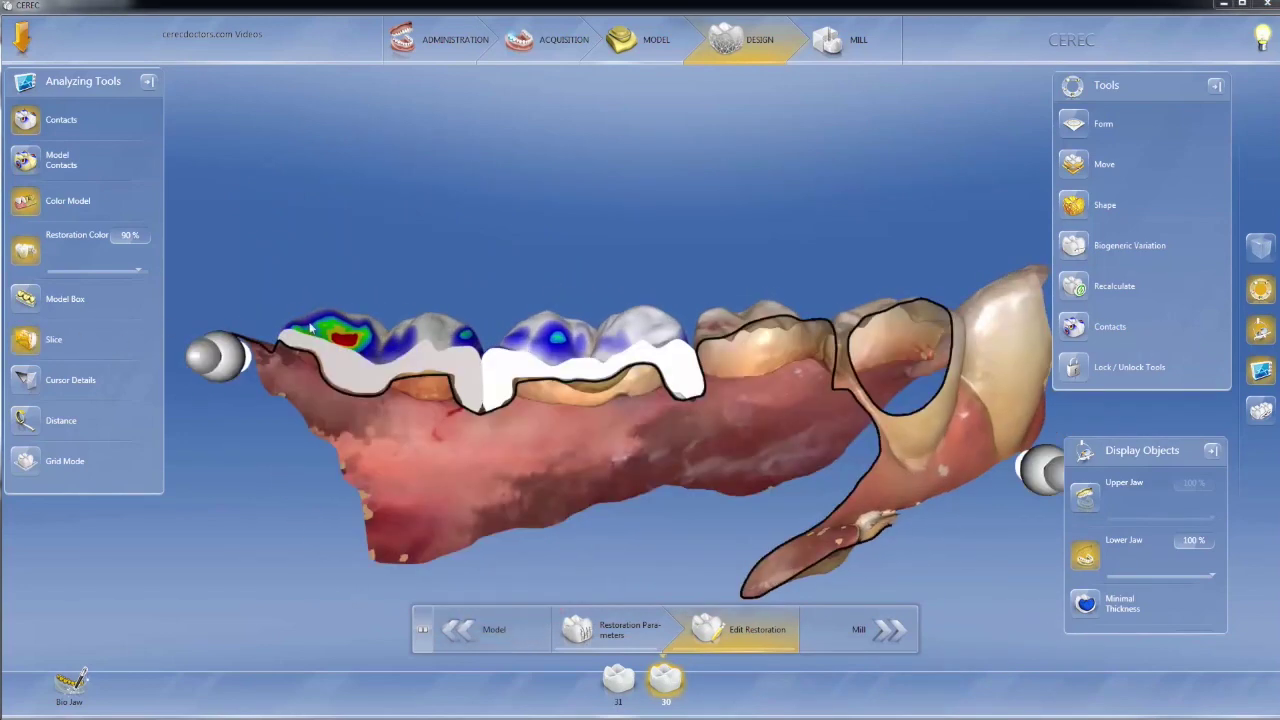
pyautogui.scroll(-3, 514, 258)
pyautogui.moveTo(567, 237); pyautogui.dragTo(592, 308)
pyautogui.moveTo(686, 214); pyautogui.dragTo(652, 261)
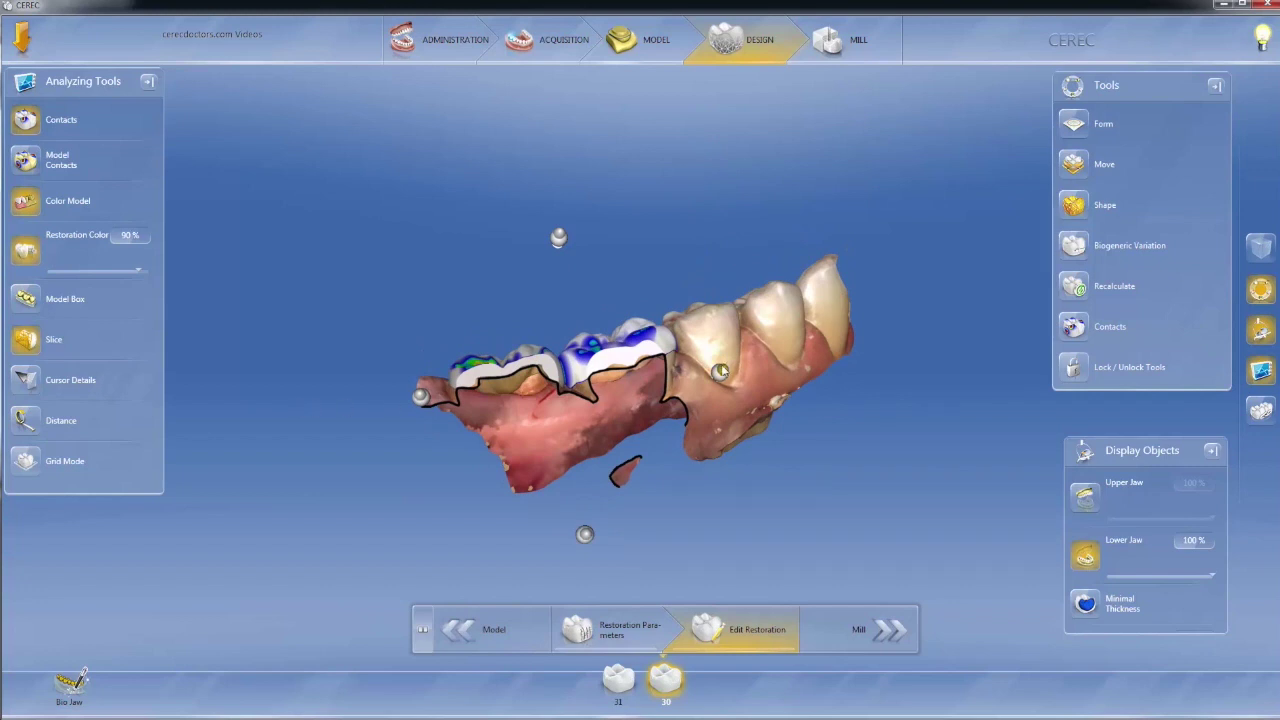
pyautogui.moveTo(718, 375); pyautogui.dragTo(842, 288)
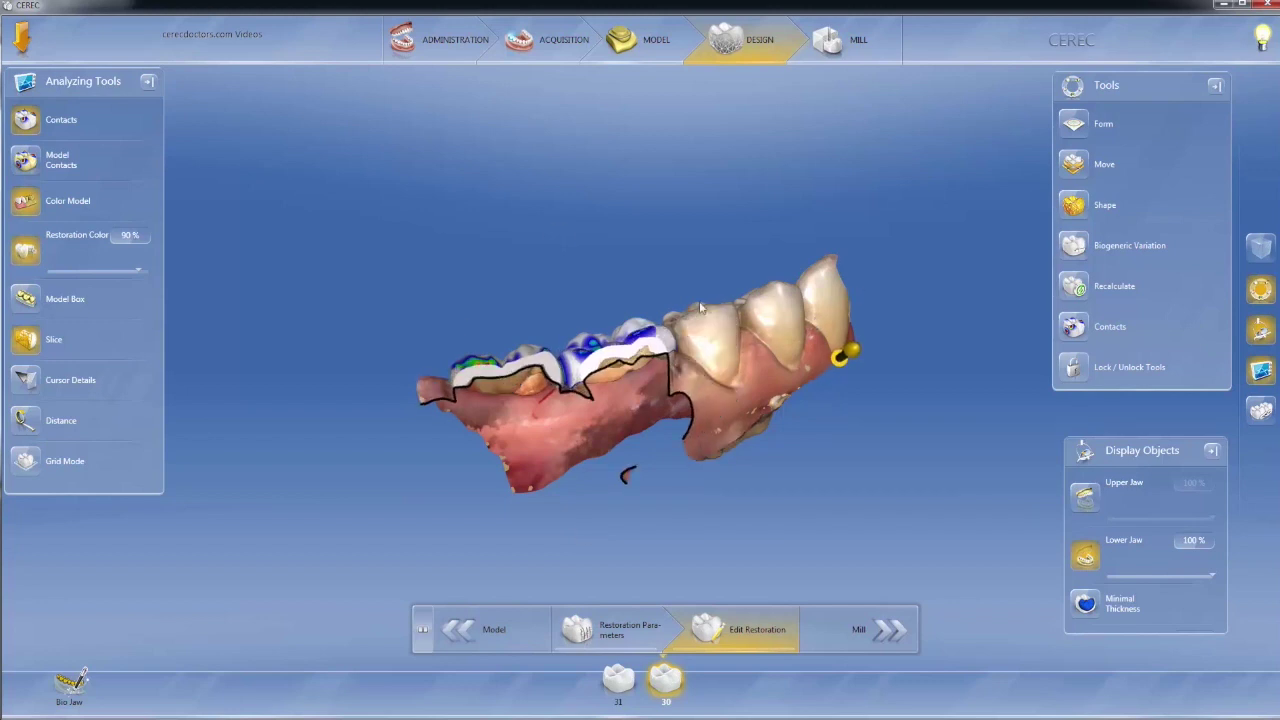
pyautogui.click(30, 342)
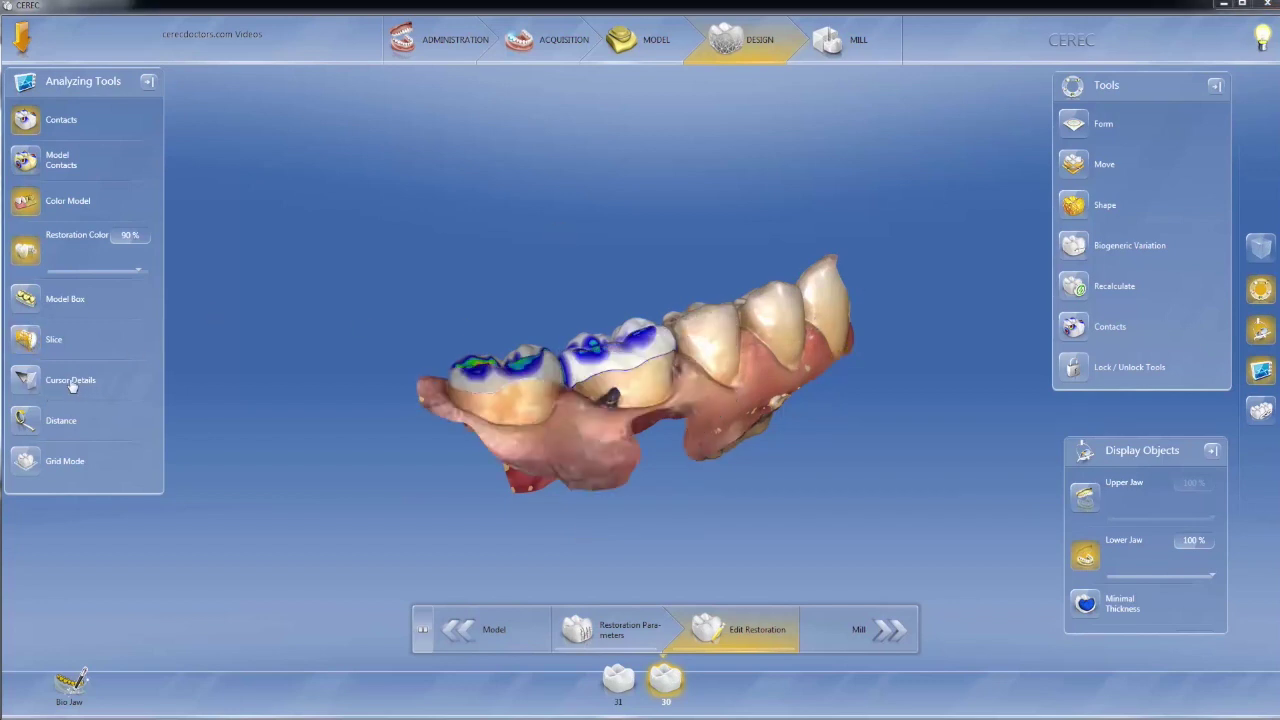
# Enable Cursor Details for crown 30 (10.00 × 11.18 × 4.15 mm) and check Grid Mode from above
pyautogui.click(38, 376)
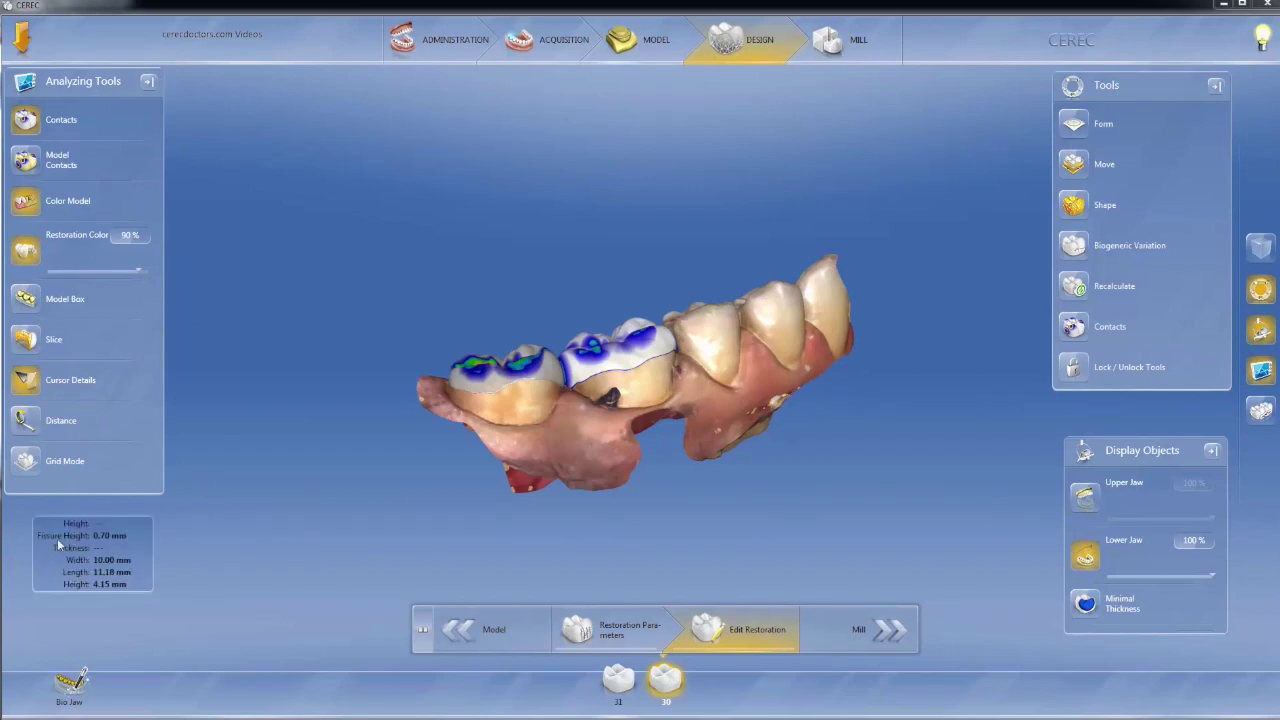
pyautogui.moveTo(565, 287); pyautogui.dragTo(605, 388, button='middle')
pyautogui.scroll(5, 605, 388)
pyautogui.moveTo(645, 466); pyautogui.dragTo(796, 282, button='middle')
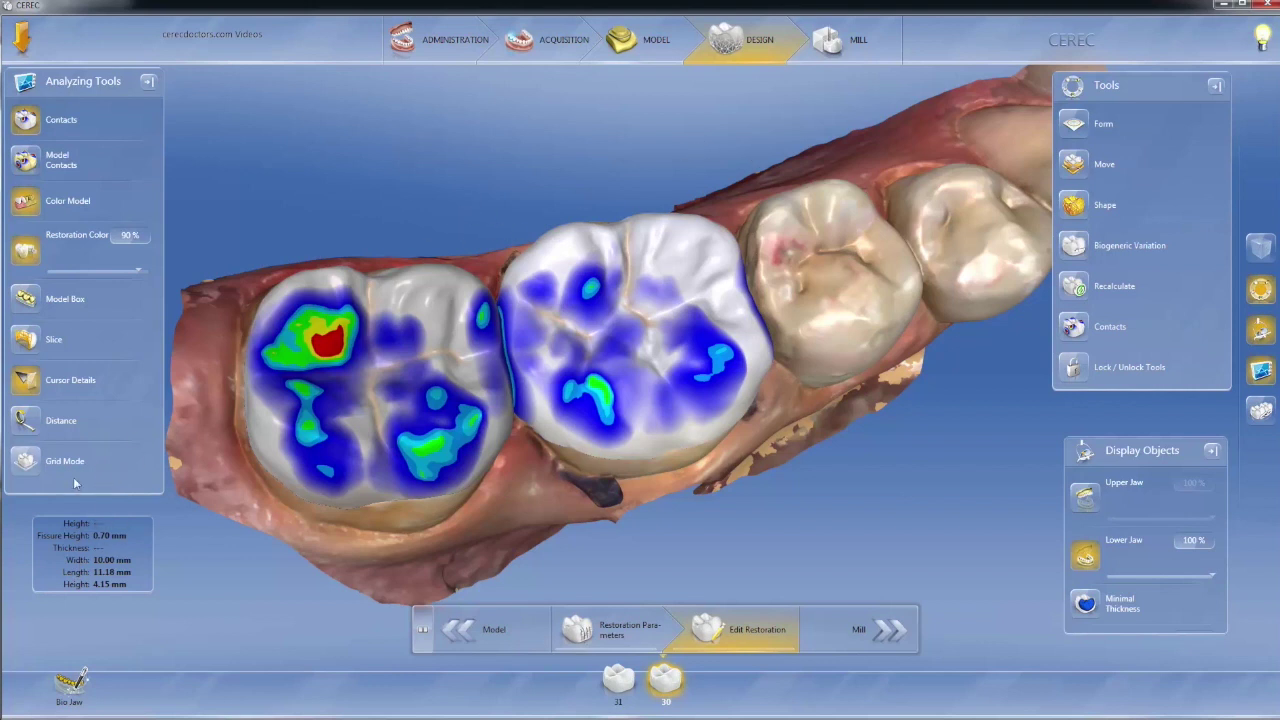
pyautogui.click(25, 463)
pyautogui.click(25, 463)
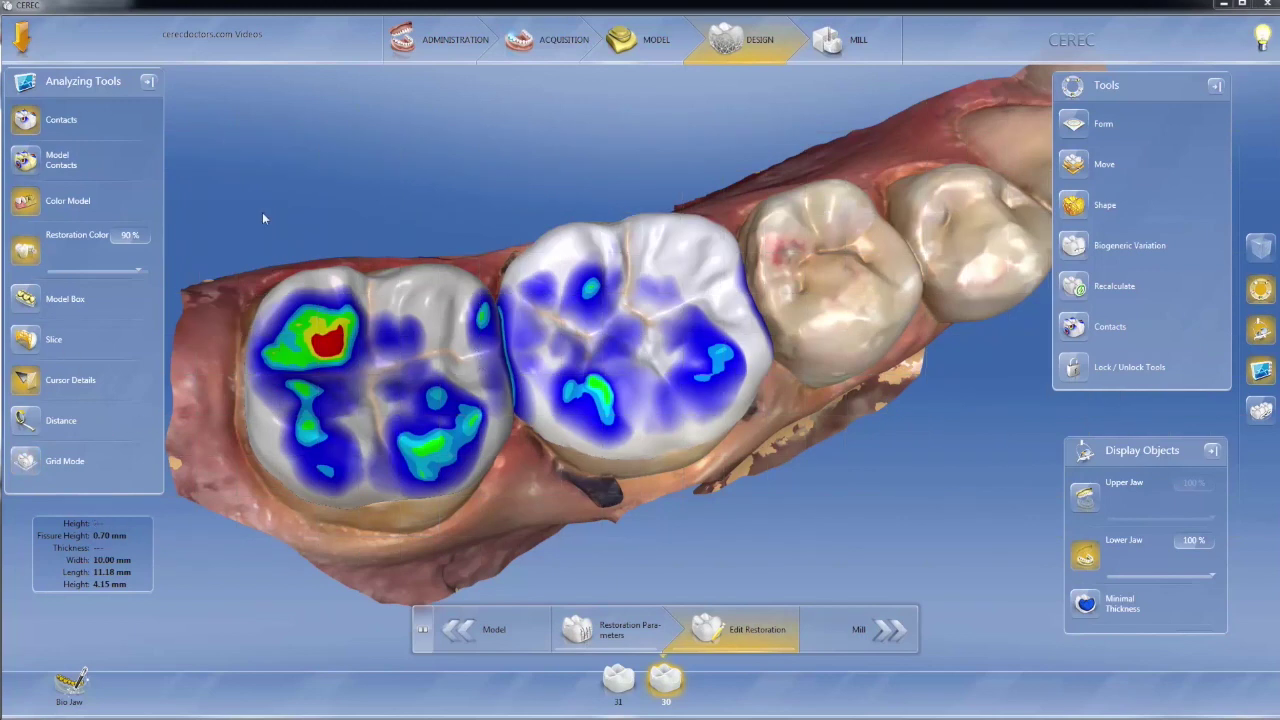
pyautogui.moveTo(517, 220); pyautogui.dragTo(657, 203, button='middle')
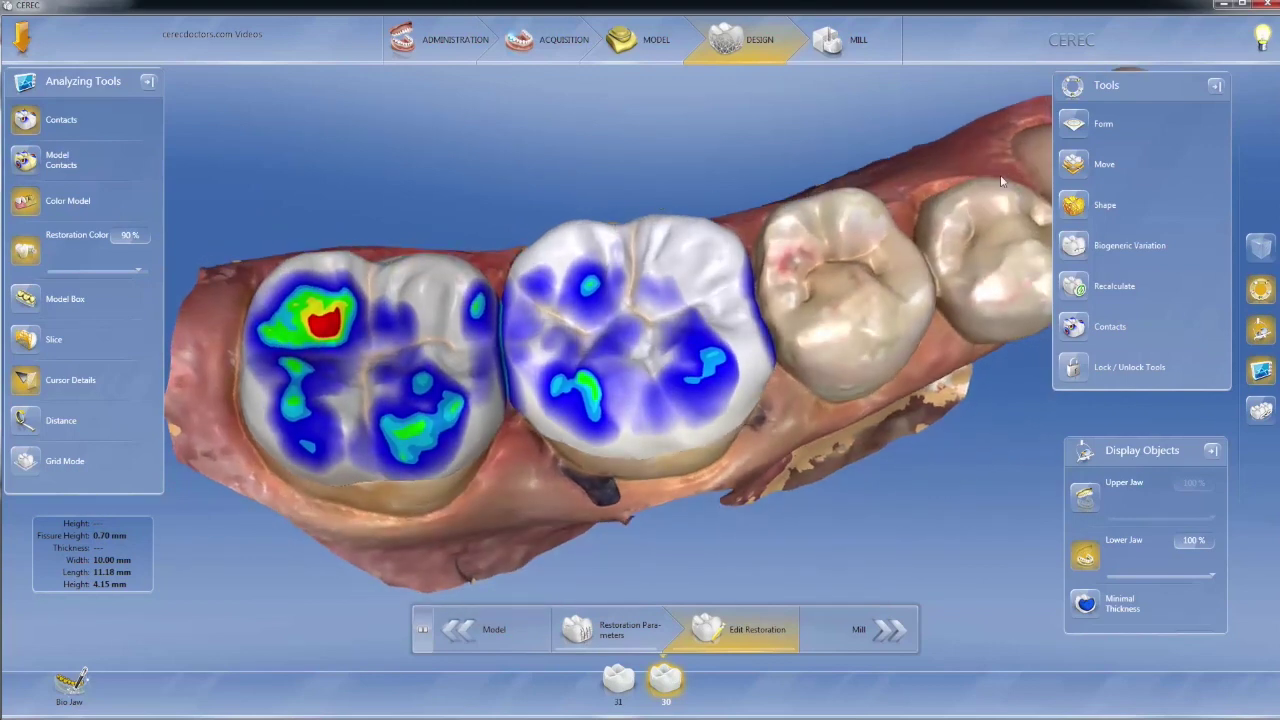
pyautogui.scroll(2, 981, 157)
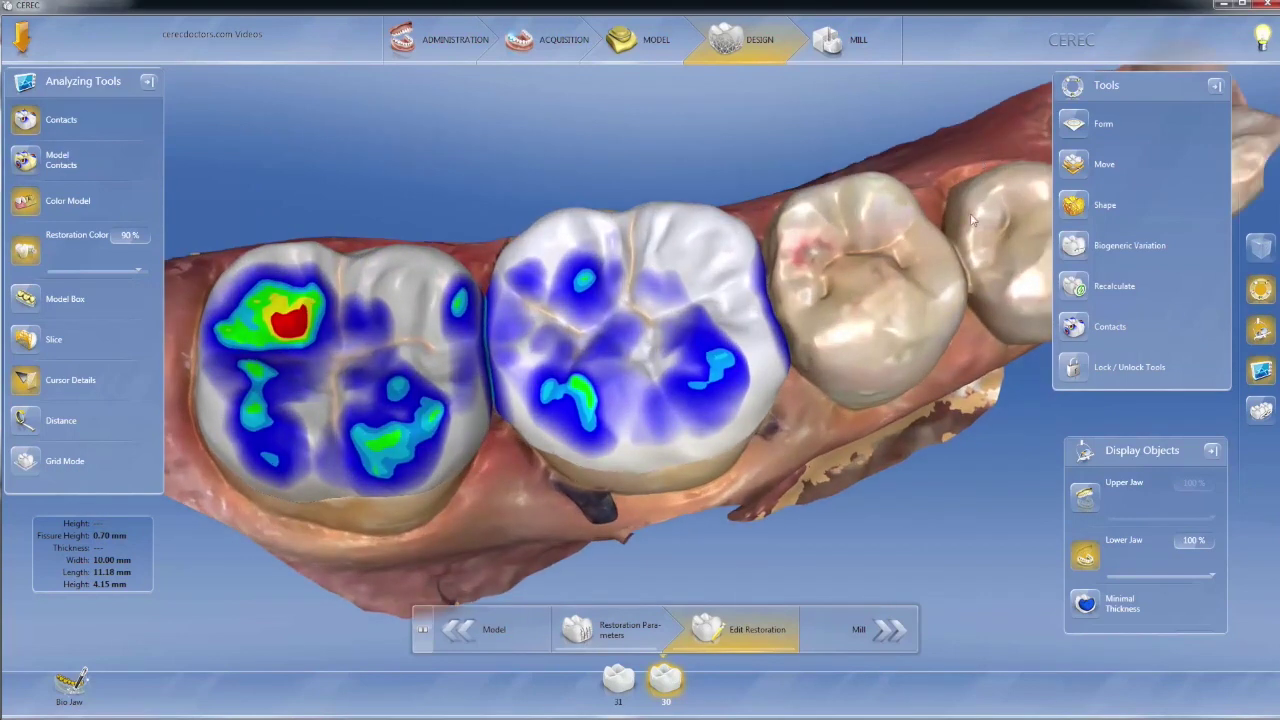
# Choose the Form Add tool with size 4.18 mm and strength 54 %
pyautogui.click(1073, 123)
pyautogui.click(1116, 123)
pyautogui.click(1115, 205)
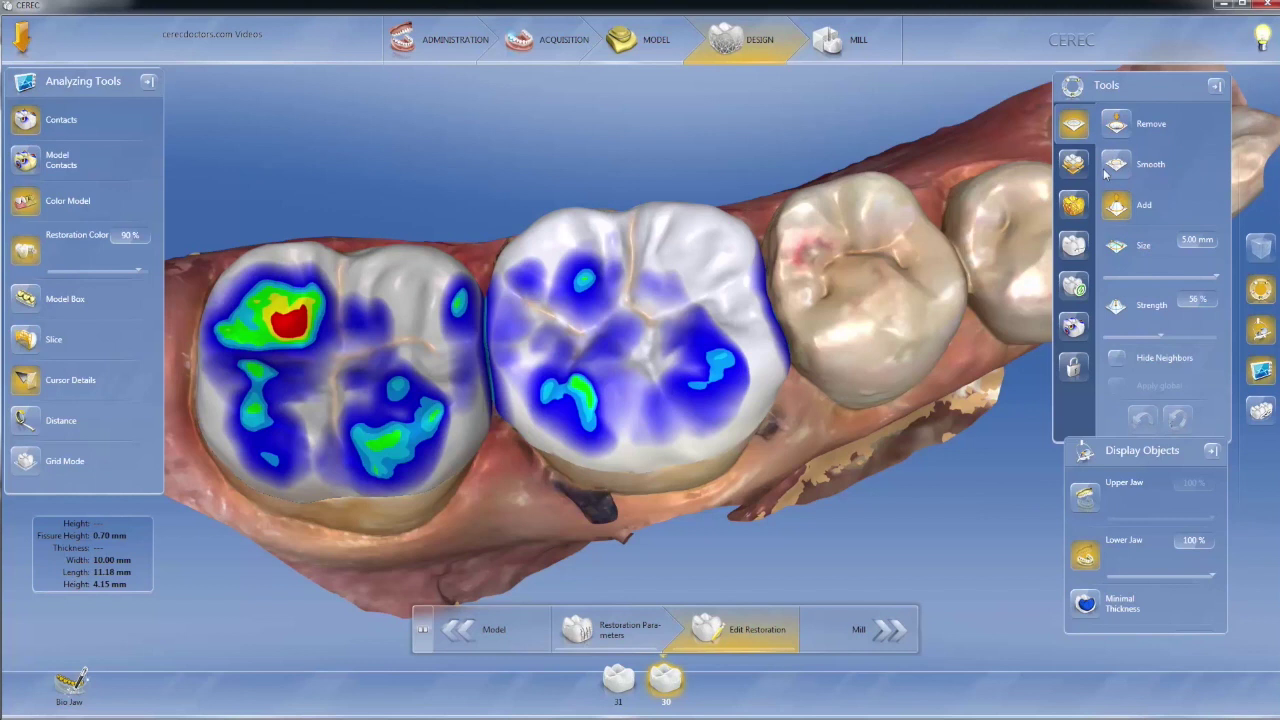
pyautogui.moveTo(1216, 275); pyautogui.dragTo(1195, 276)
pyautogui.moveTo(1162, 330); pyautogui.dragTo(1157, 330)
# With neighbours hidden, build up and smooth crown 30's contact area, then show neighbours again
pyautogui.click(1116, 360)
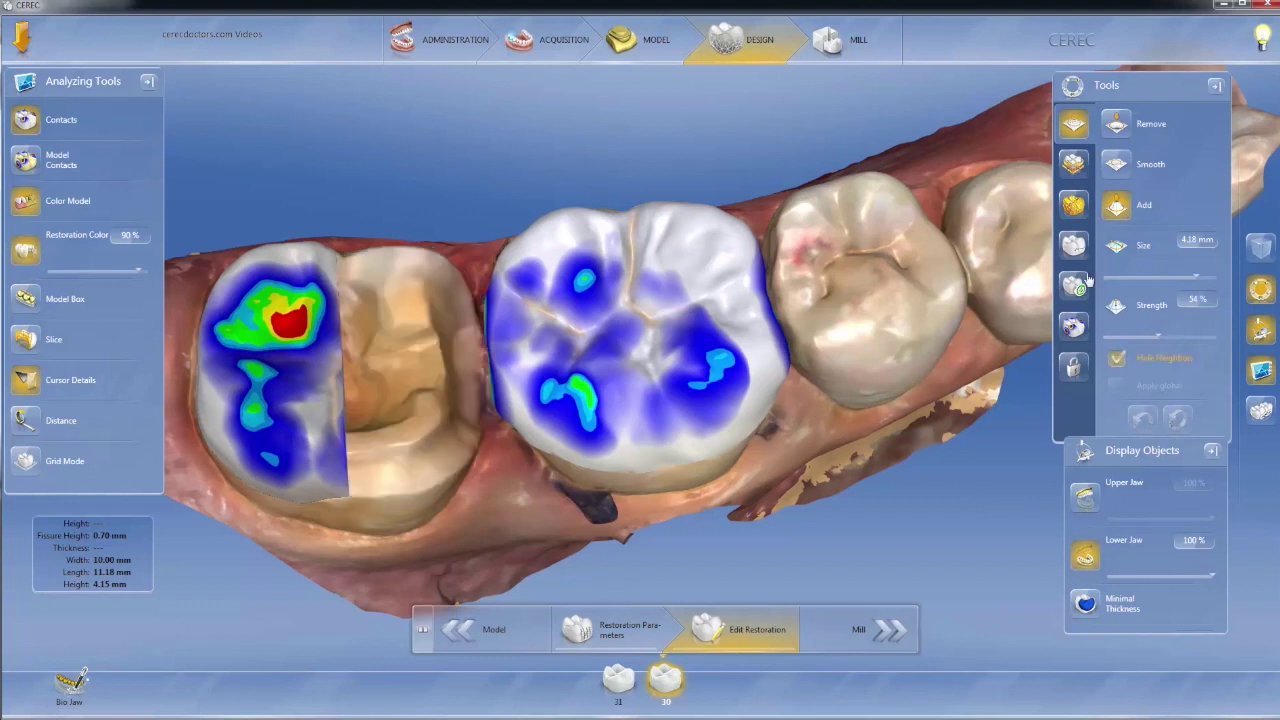
pyautogui.click(1117, 362)
pyautogui.click(1117, 362)
pyautogui.moveTo(467, 348); pyautogui.dragTo(503, 323, button='middle')
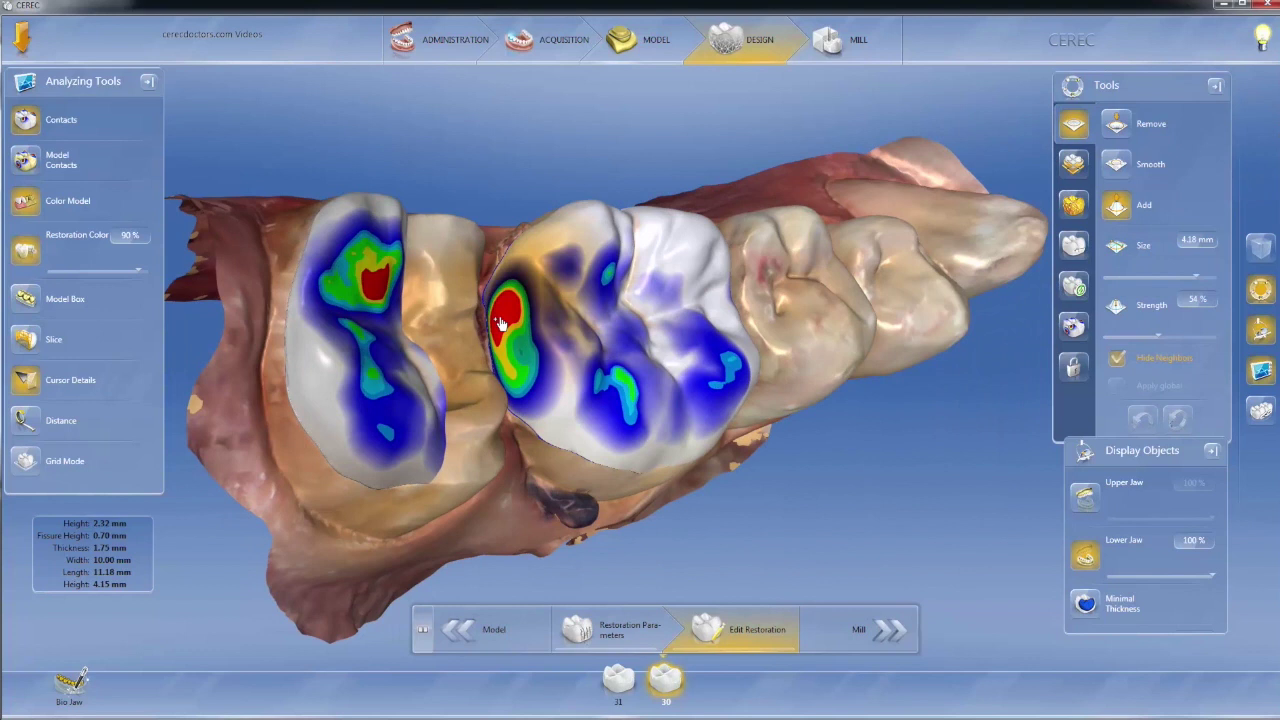
pyautogui.moveTo(502, 323)
pyautogui.mouseDown()
pyautogui.moveTo(547, 393)
pyautogui.moveTo(510, 325)
pyautogui.mouseUp()
pyautogui.click(1117, 357)
pyautogui.moveTo(930, 332); pyautogui.dragTo(856, 353, button='middle')
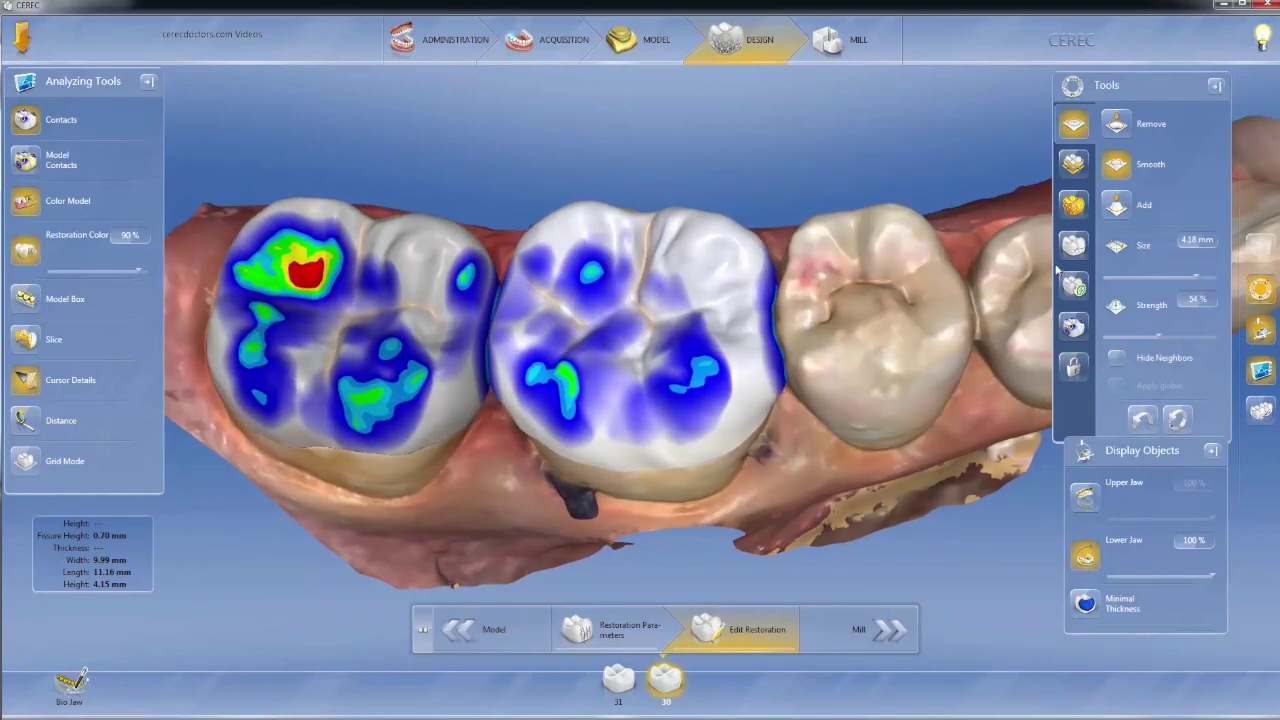
pyautogui.moveTo(857, 373); pyautogui.dragTo(865, 371, button='middle')
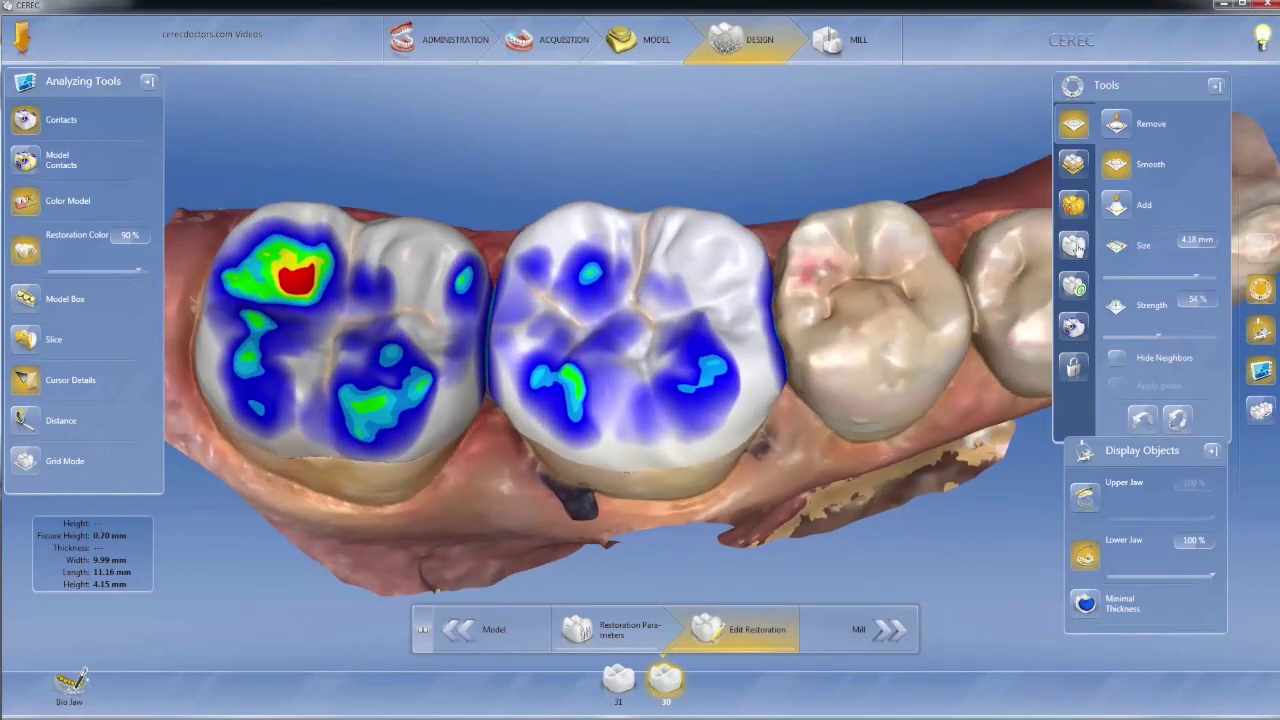
# Rotate, scale and shift the middle crown within the arch to ease its contacts
pyautogui.click(1073, 163)
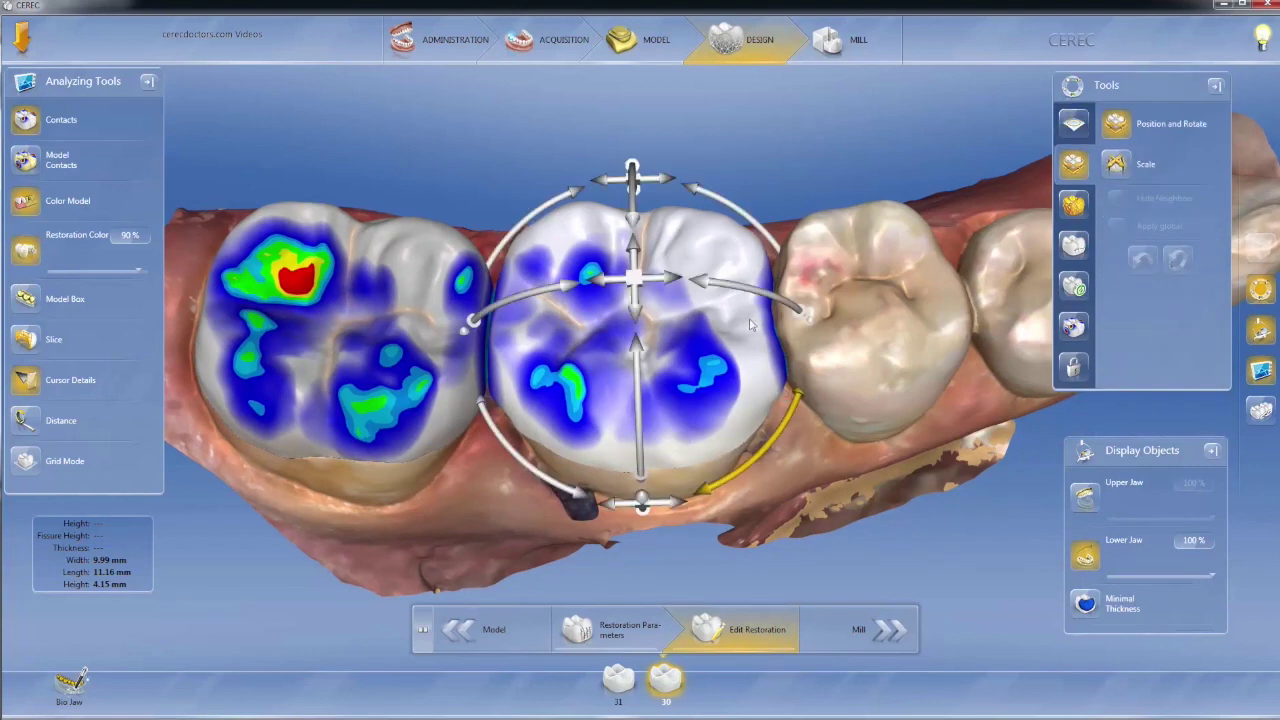
pyautogui.moveTo(634, 210); pyautogui.dragTo(630, 198)
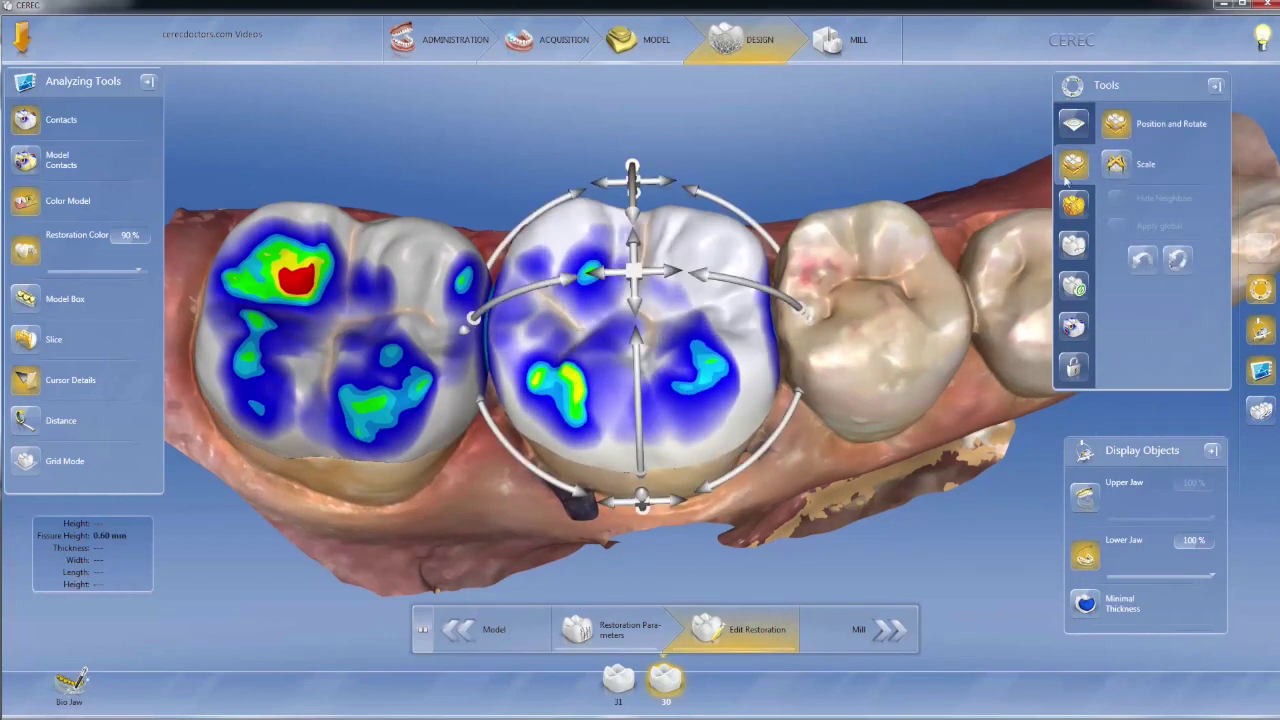
pyautogui.click(1116, 163)
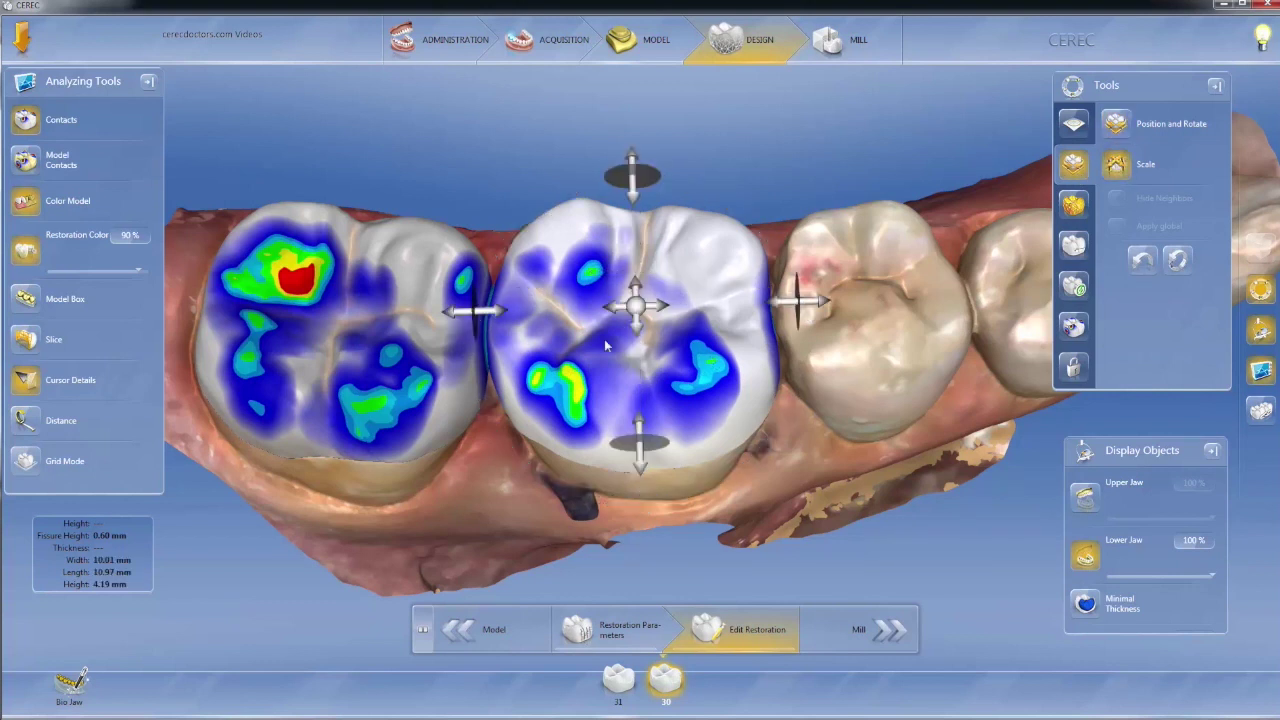
pyautogui.scroll(2, 604, 339)
pyautogui.moveTo(634, 313); pyautogui.dragTo(636, 308)
pyautogui.moveTo(838, 304); pyautogui.dragTo(843, 307)
pyautogui.moveTo(640, 466); pyautogui.dragTo(640, 462)
pyautogui.moveTo(451, 302)
pyautogui.mouseDown()
pyautogui.moveTo(434, 309)
pyautogui.moveTo(466, 305)
pyautogui.mouseUp()
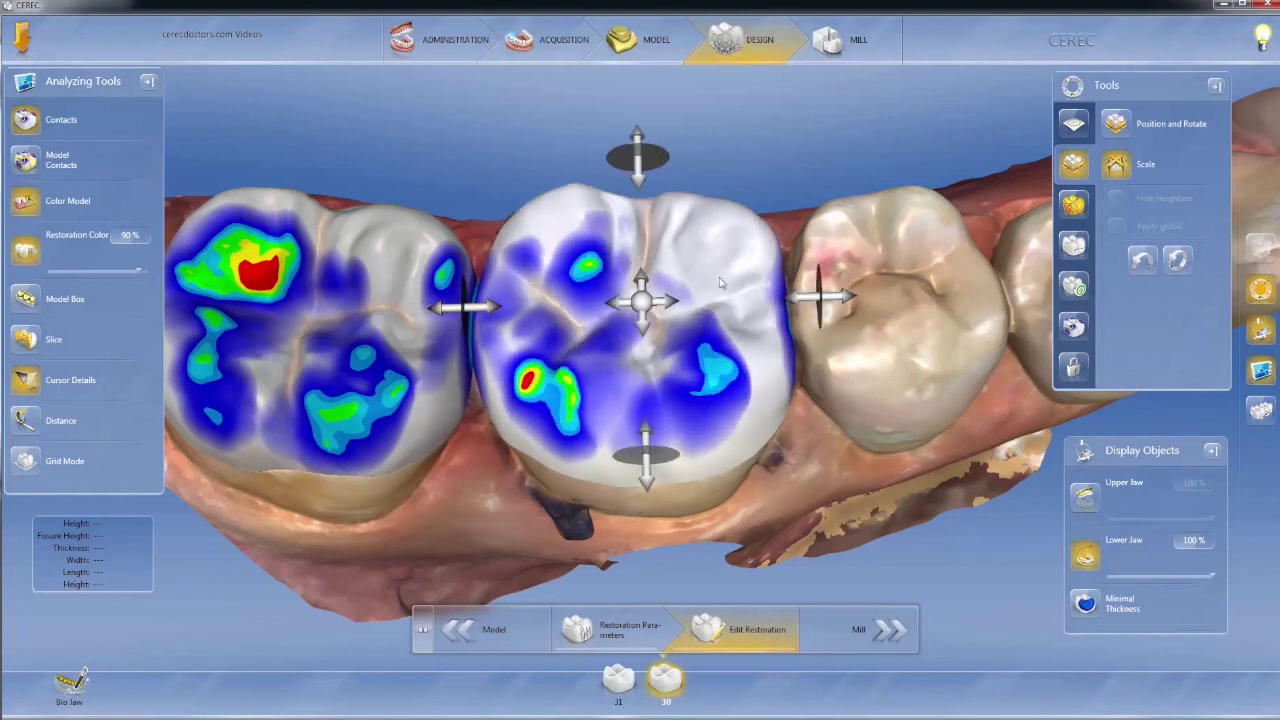
# Orbit the jaw to check repositioned crown 30 at 10.01 × 10.90 × 4.18 mm
pyautogui.moveTo(677, 532); pyautogui.dragTo(647, 316, button='middle')
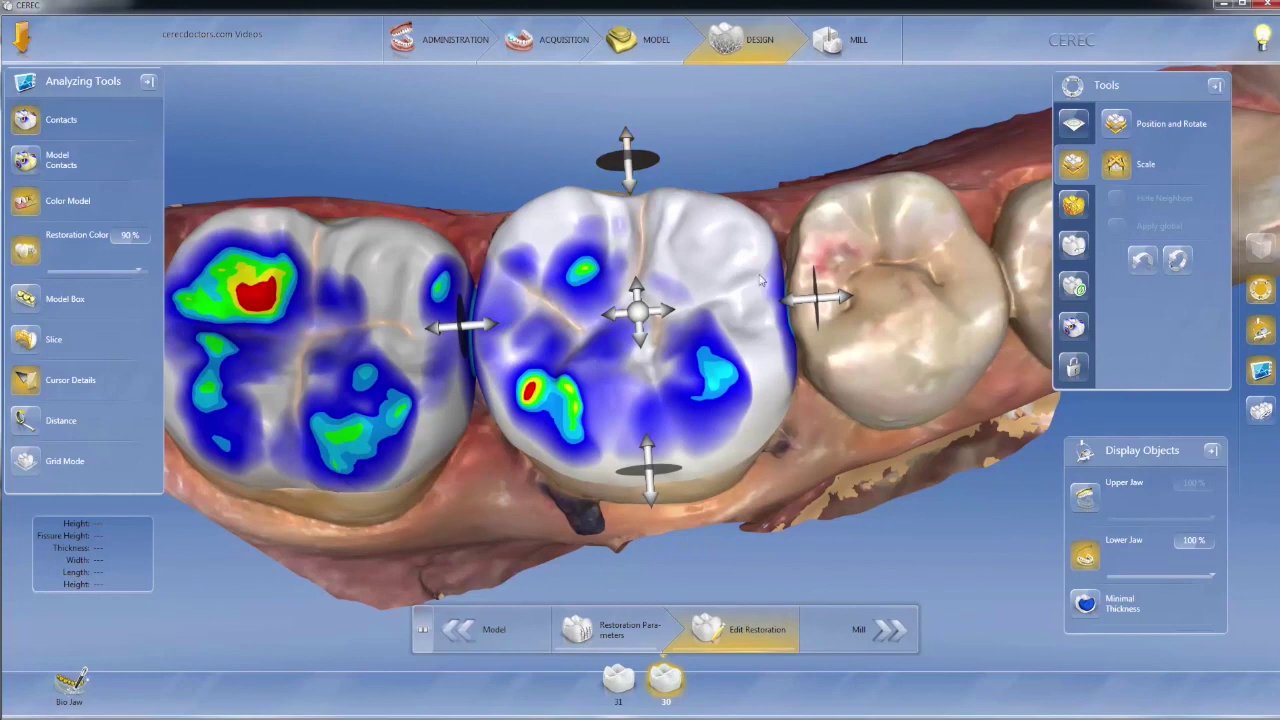
pyautogui.scroll(1, 812, 266)
pyautogui.scroll(1, 640, 340)
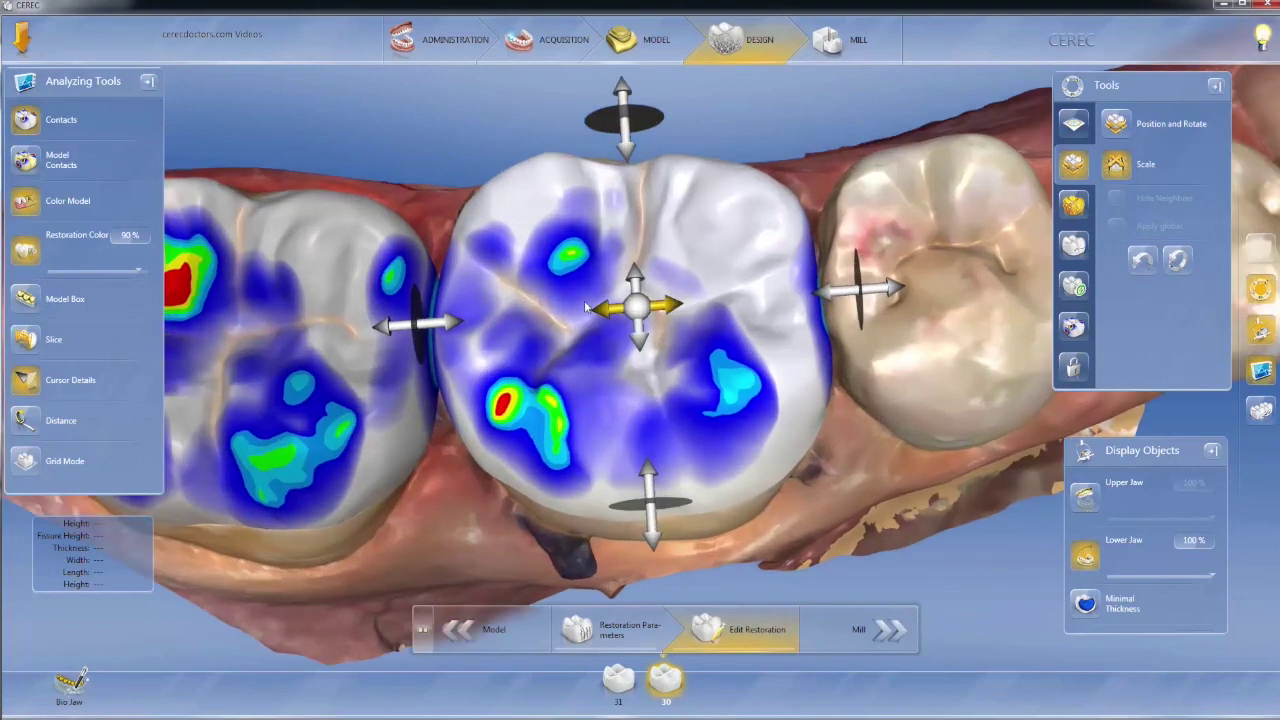
pyautogui.moveTo(883, 387)
pyautogui.mouseDown(button='middle')
pyautogui.moveTo(905, 415)
pyautogui.moveTo(880, 510)
pyautogui.moveTo(888, 407)
pyautogui.mouseUp(button='middle')
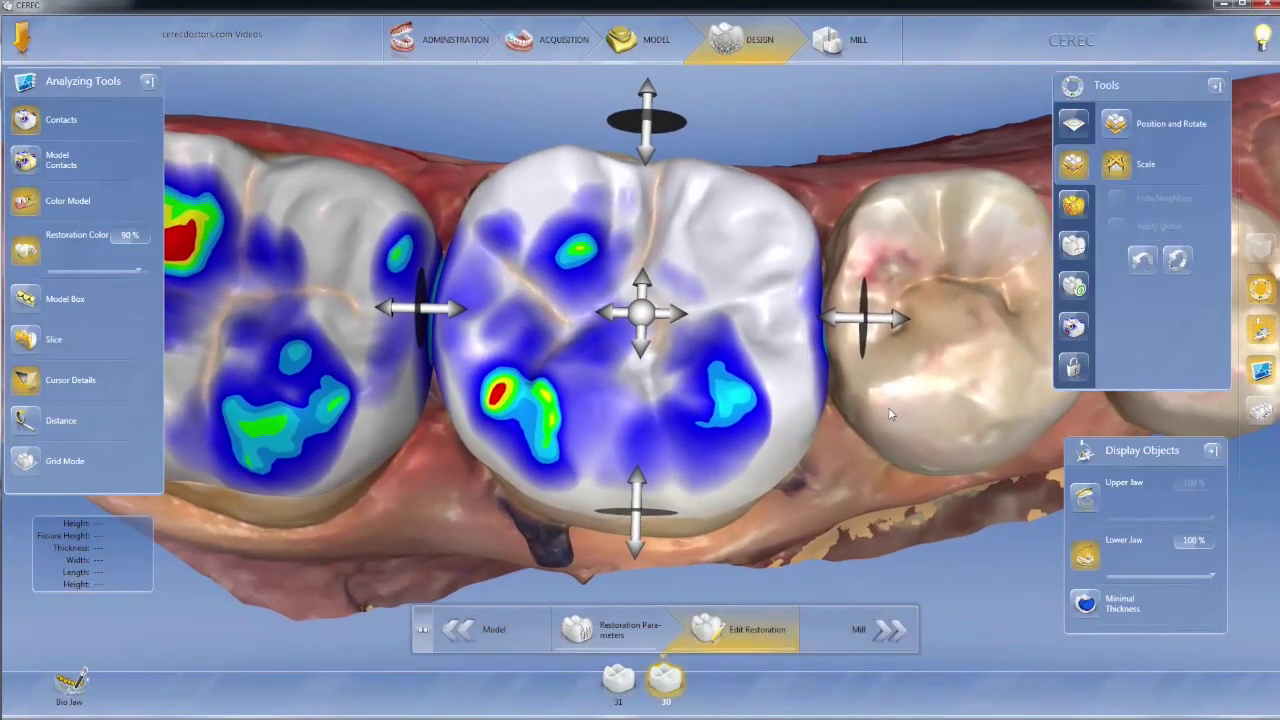
pyautogui.click(1073, 205)
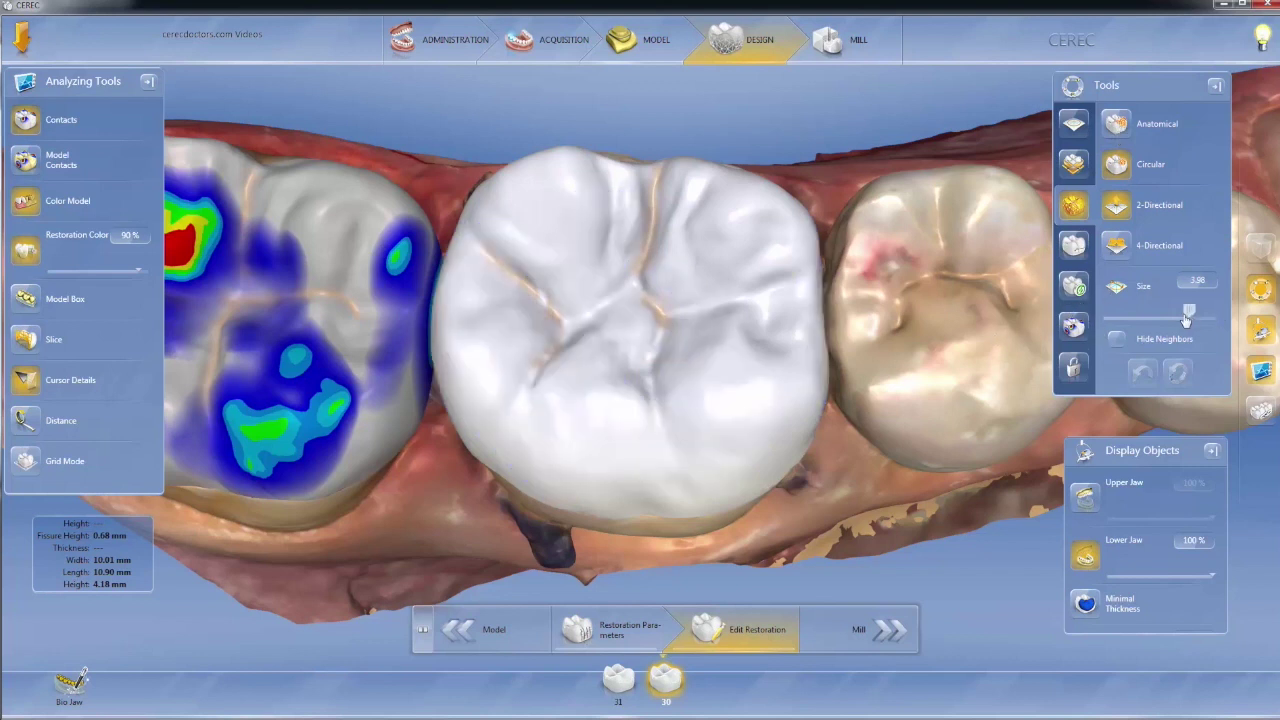
# Set the shaping size to 3.88 and check crown 30 with neighbours hidden, then shown
pyautogui.click(1187, 312)
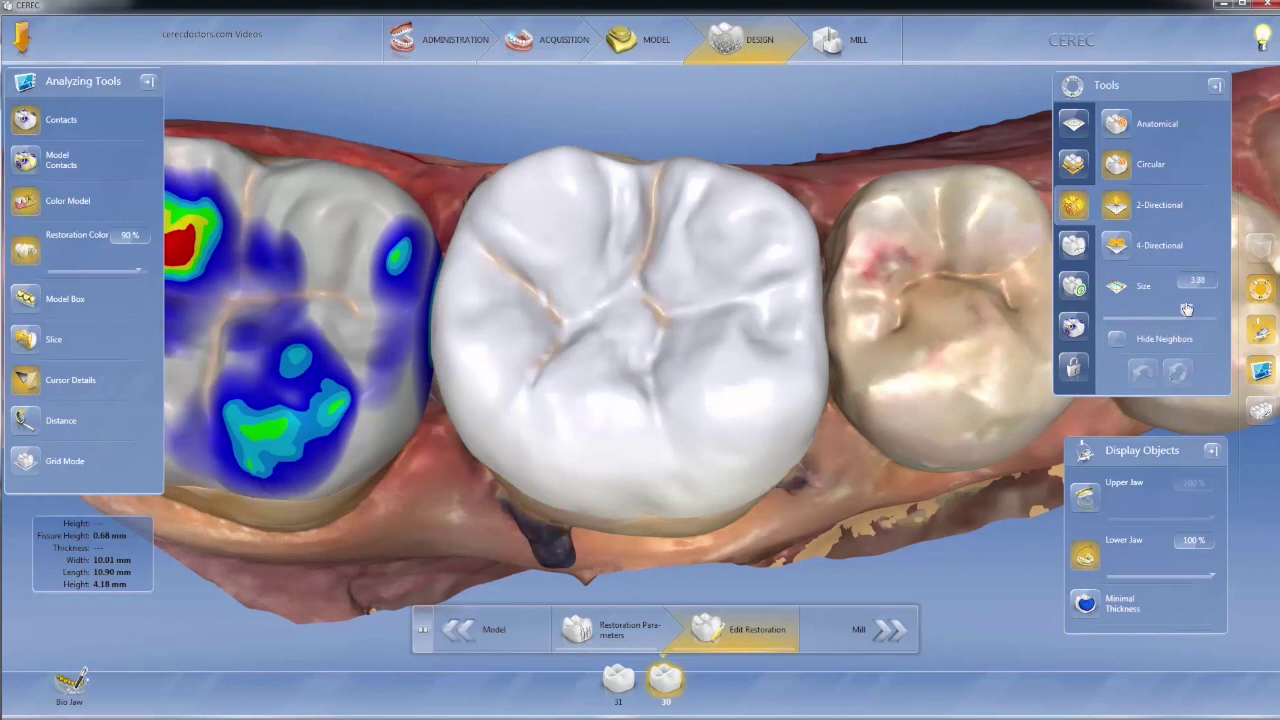
pyautogui.click(1117, 340)
pyautogui.click(1118, 340)
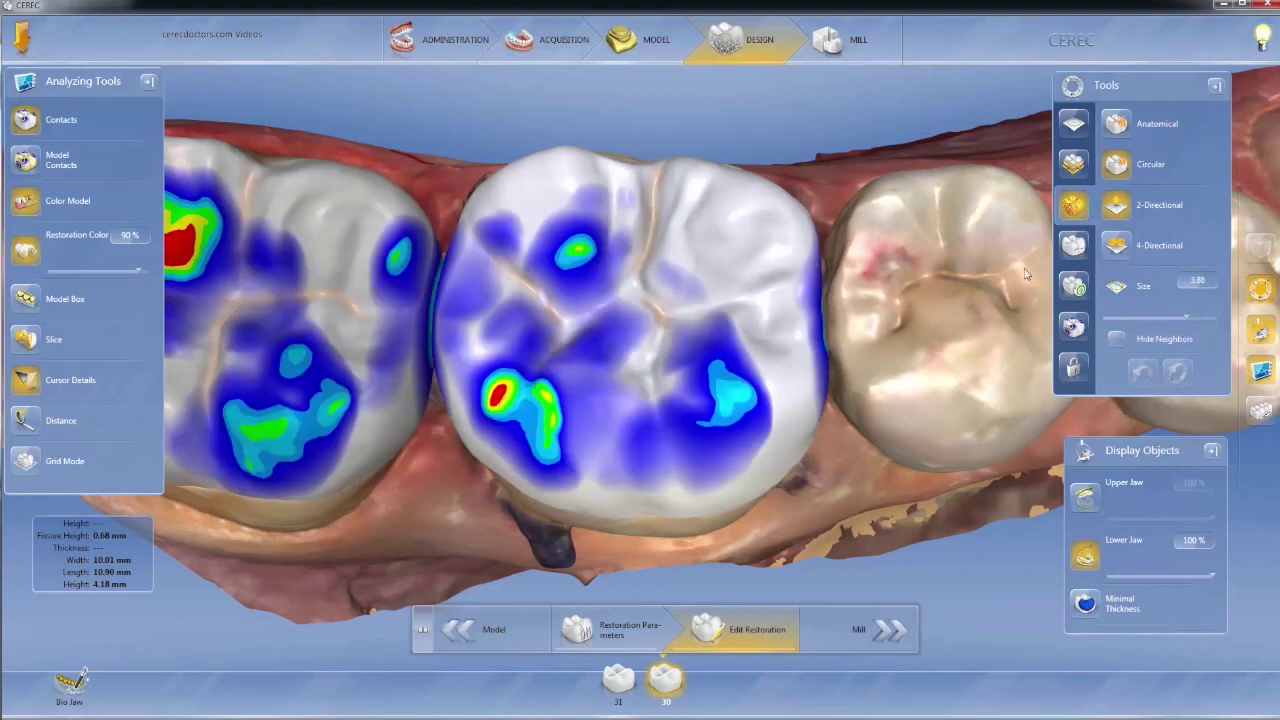
pyautogui.click(1073, 245)
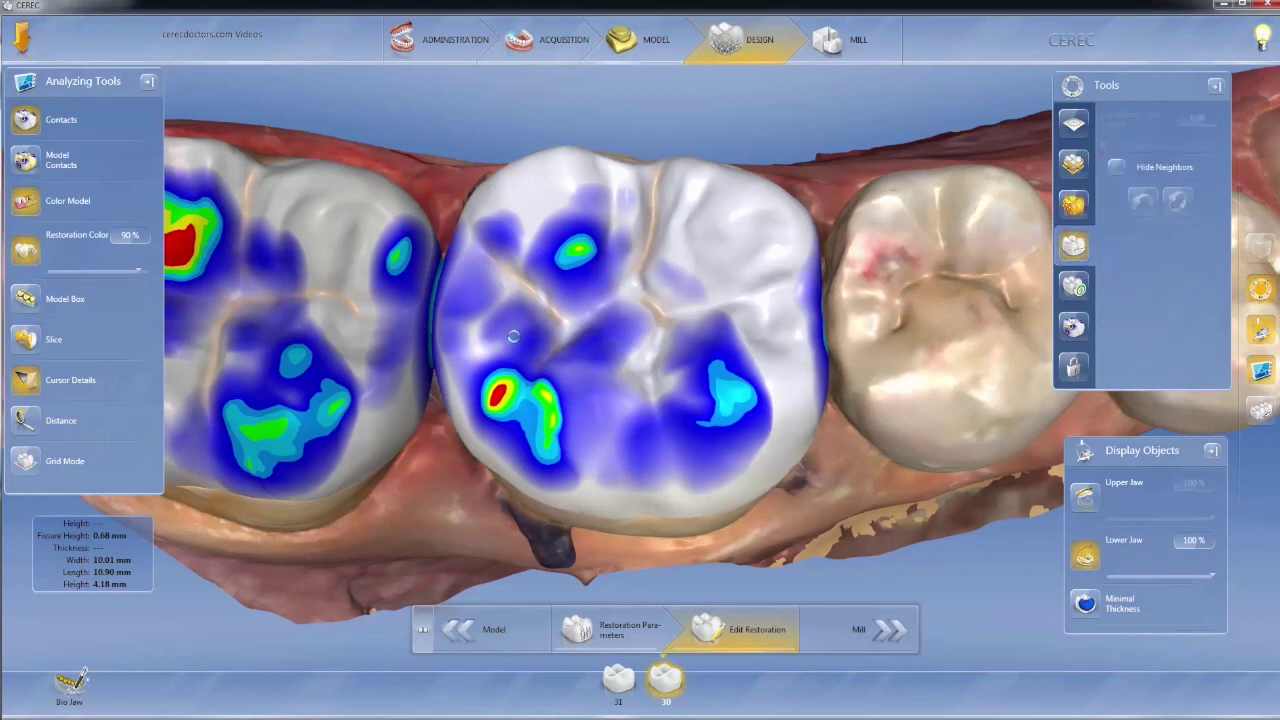
# Raise biogeneric variation to 0.77 to regenerate crown 30 and inspect its new anatomy
pyautogui.moveTo(1126, 140); pyautogui.dragTo(1172, 148)
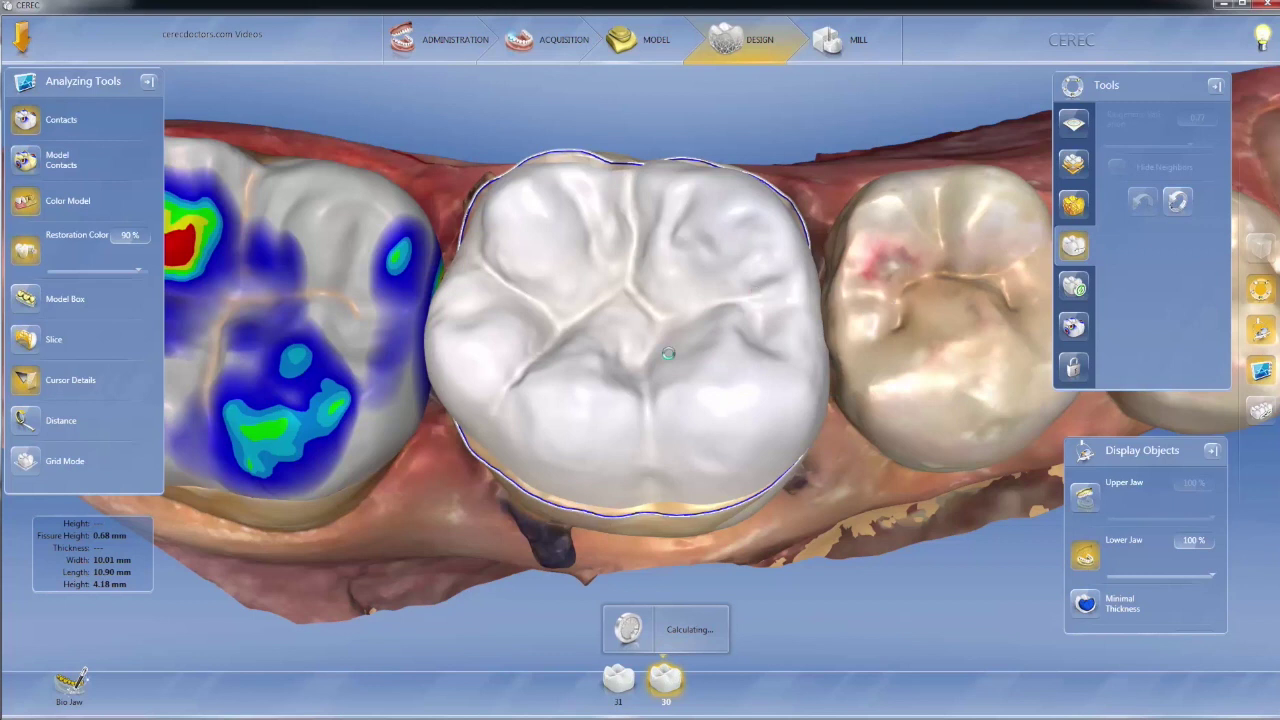
pyautogui.moveTo(847, 352); pyautogui.dragTo(844, 378, button='middle')
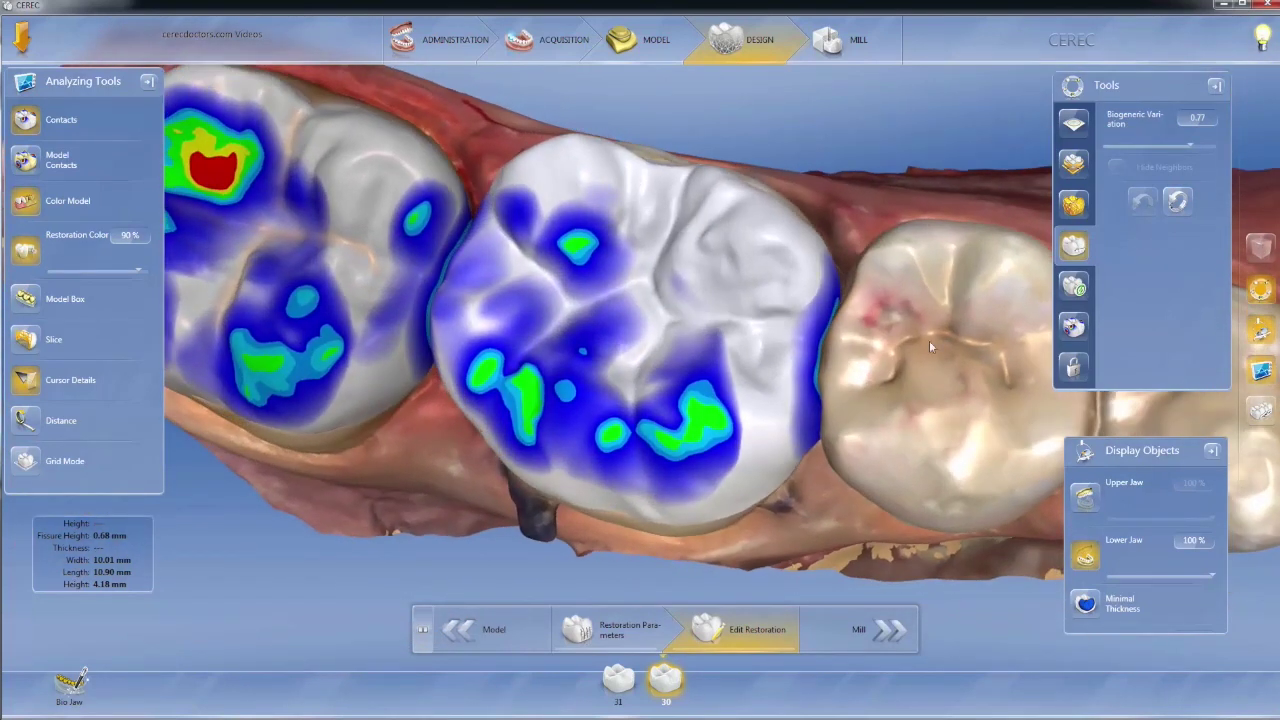
pyautogui.click(1075, 286)
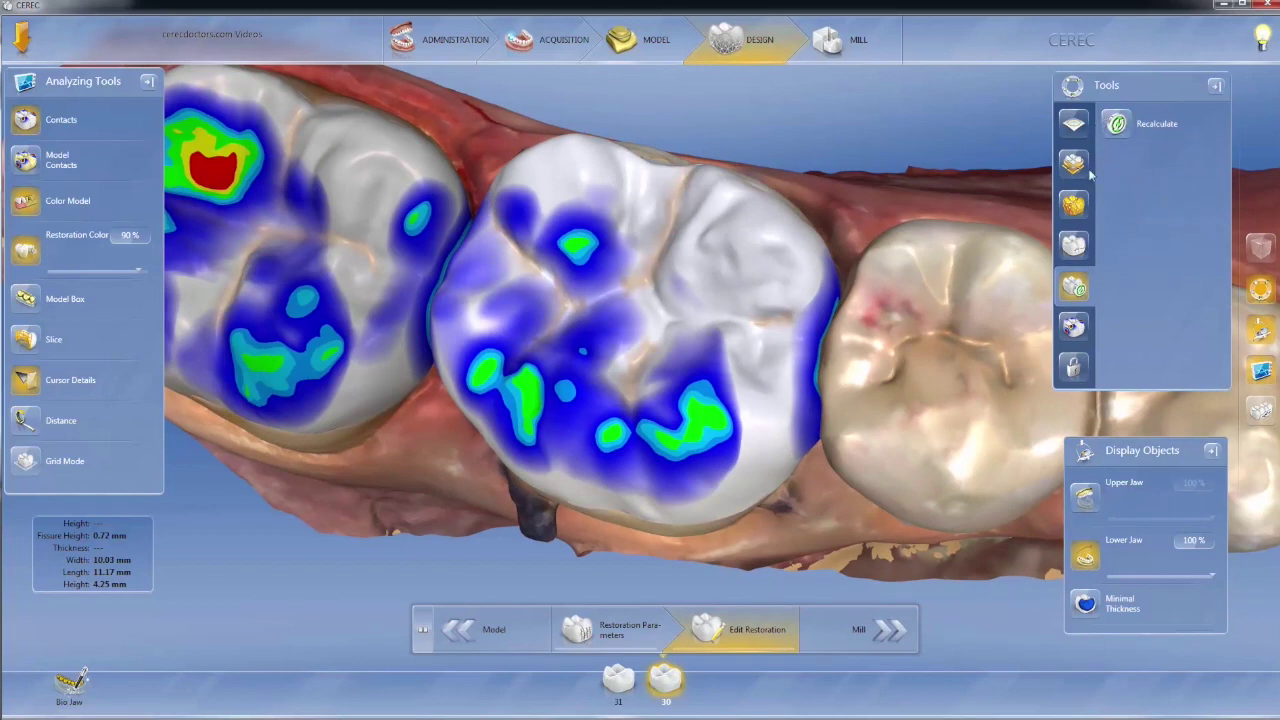
# Start Bio Jaw positioning and adjust the position and rotation of both molar crowns
pyautogui.moveTo(936, 298); pyautogui.dragTo(900, 290, button='right')
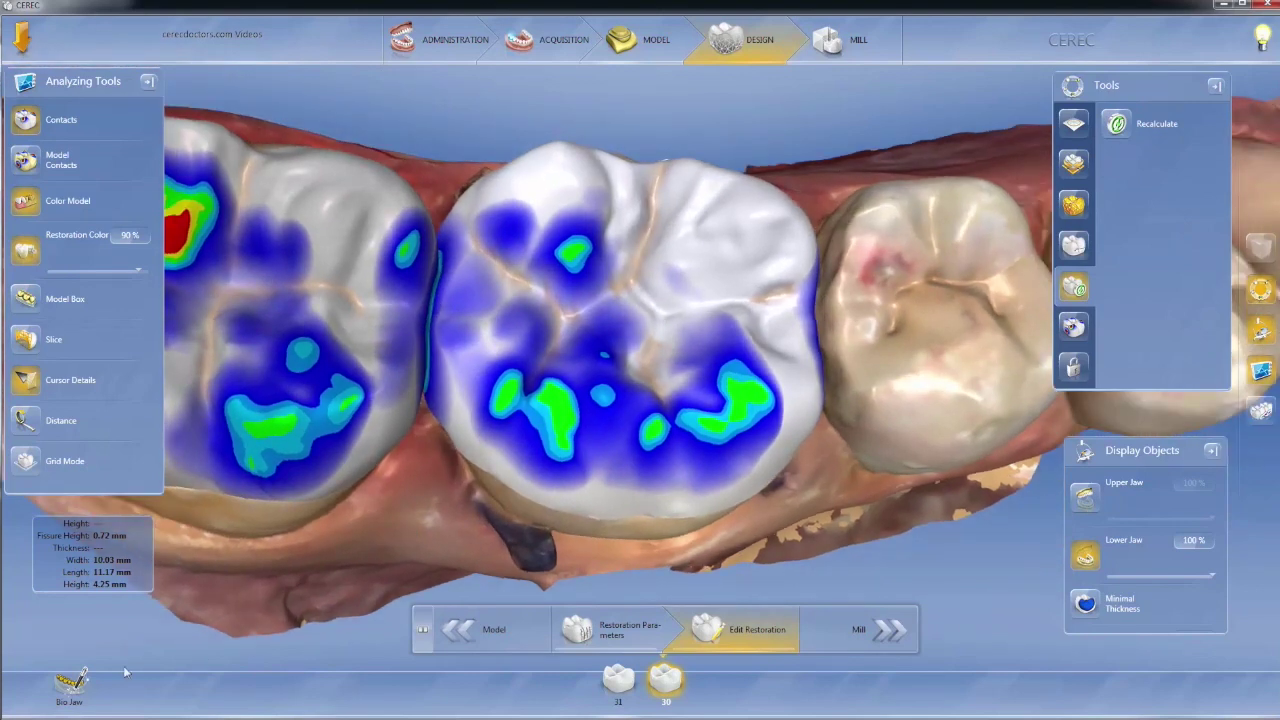
pyautogui.click(72, 682)
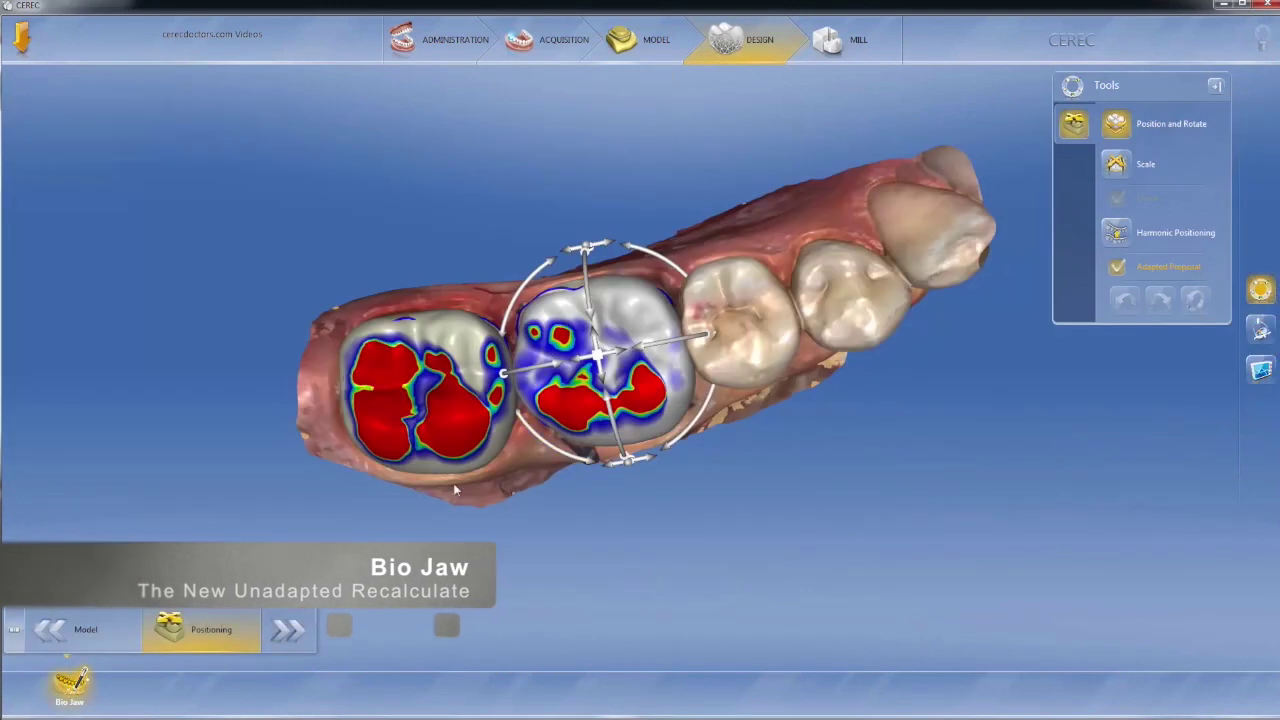
pyautogui.click(469, 446)
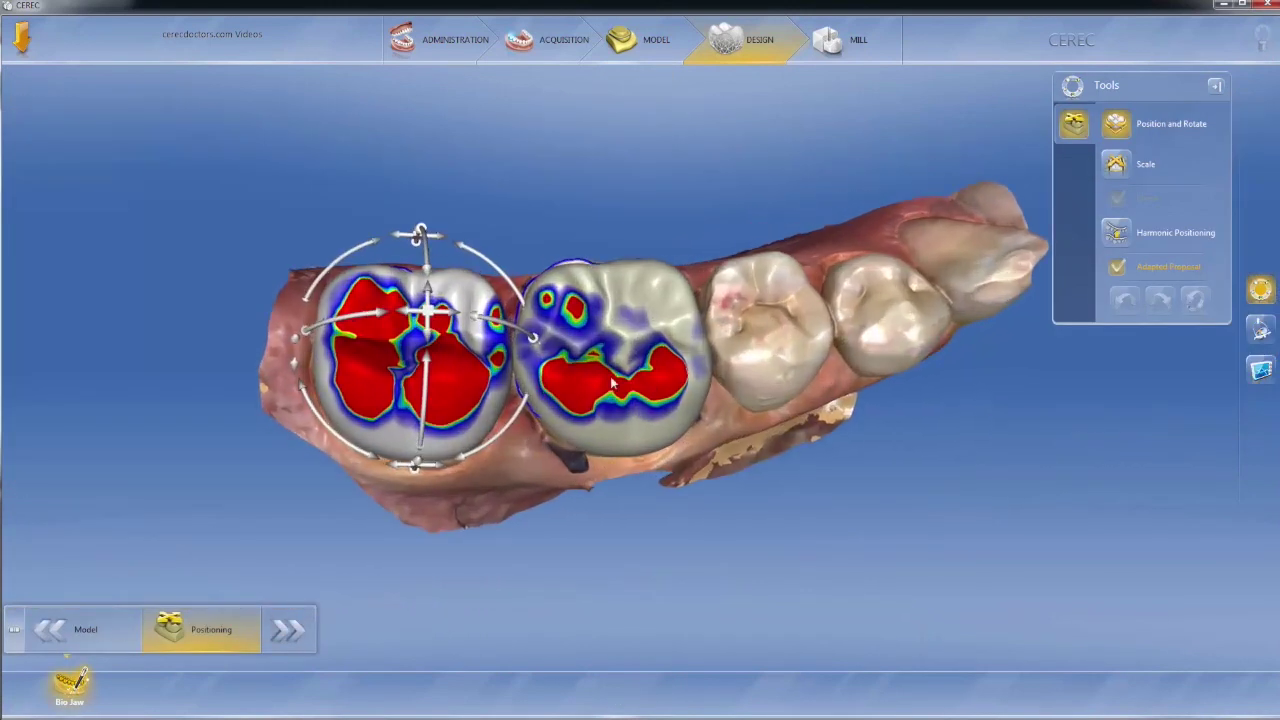
pyautogui.click(617, 365)
pyautogui.click(488, 376)
pyautogui.click(590, 378)
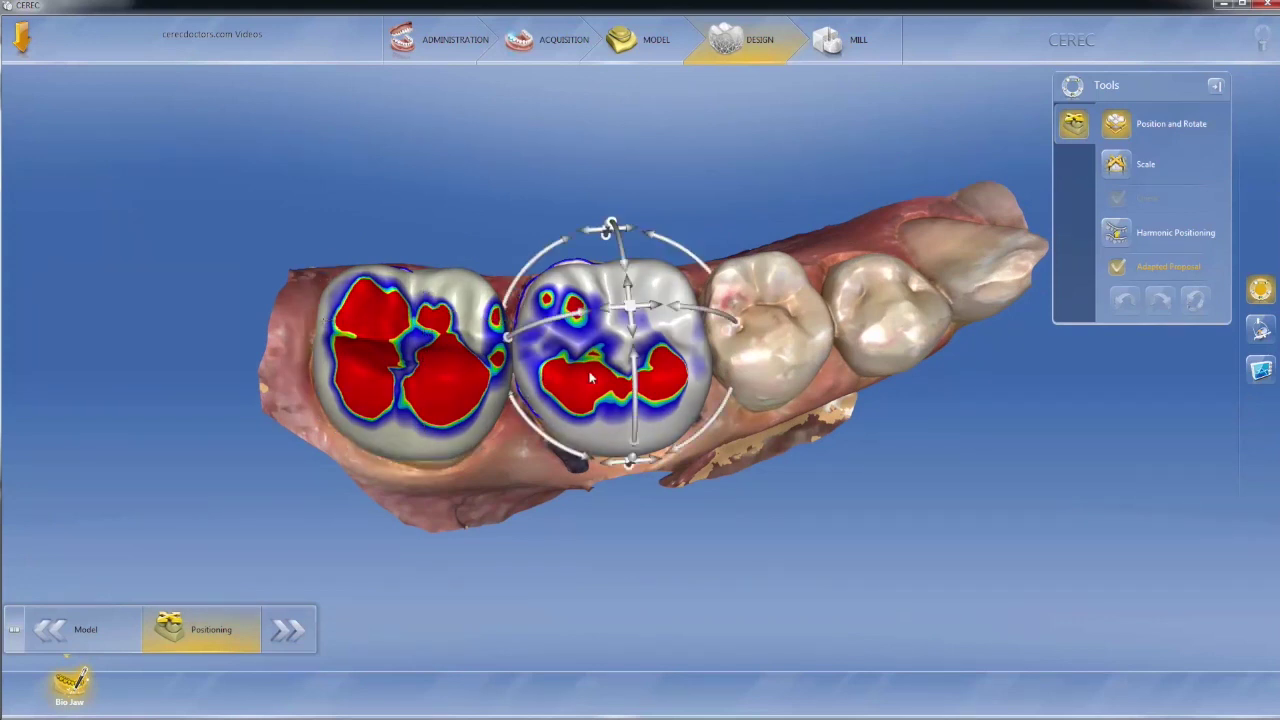
pyautogui.click(431, 368)
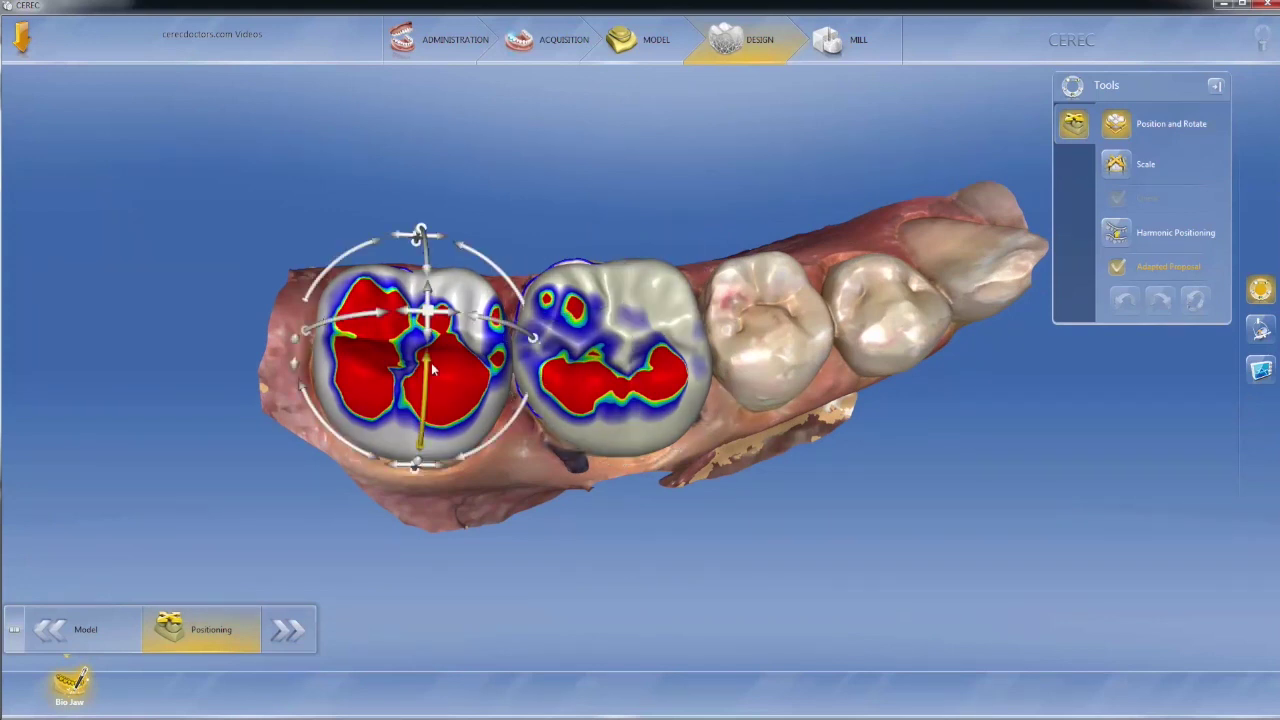
pyautogui.click(553, 370)
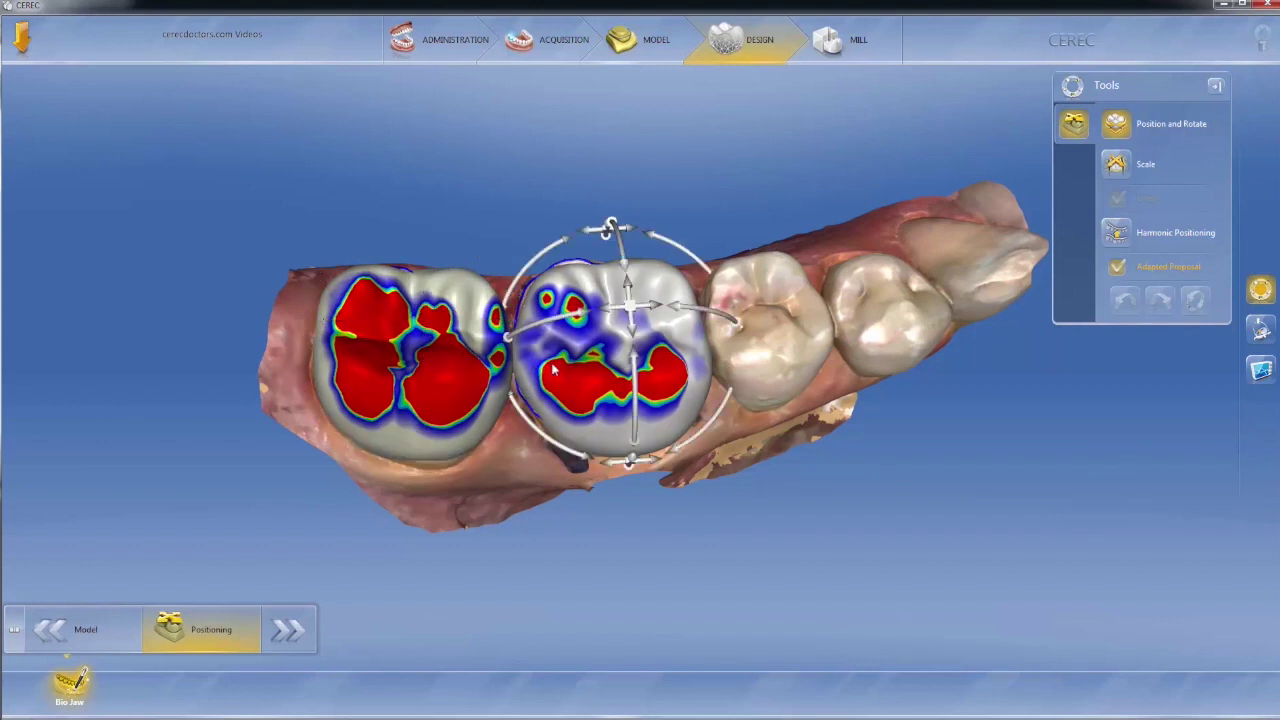
pyautogui.click(465, 374)
pyautogui.click(590, 376)
# Switch to Scale and select the left crown and crown 30 for scaling
pyautogui.click(1115, 164)
pyautogui.click(420, 360)
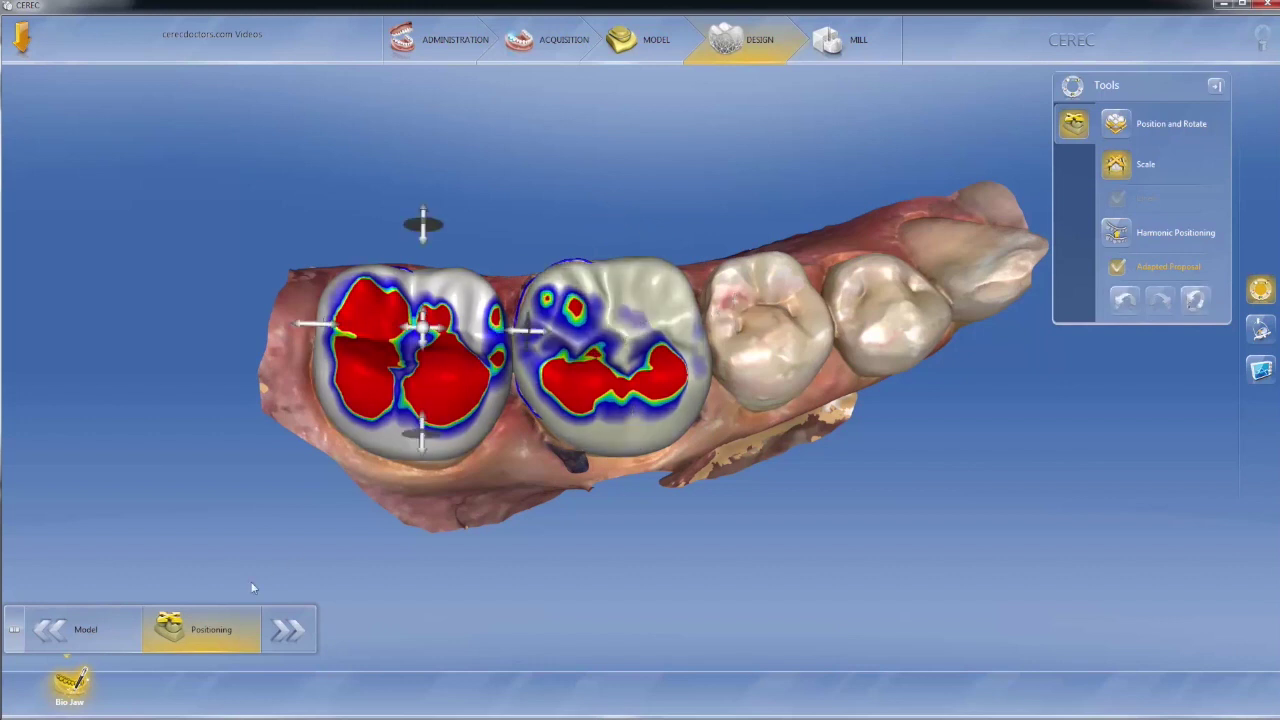
pyautogui.click(596, 463)
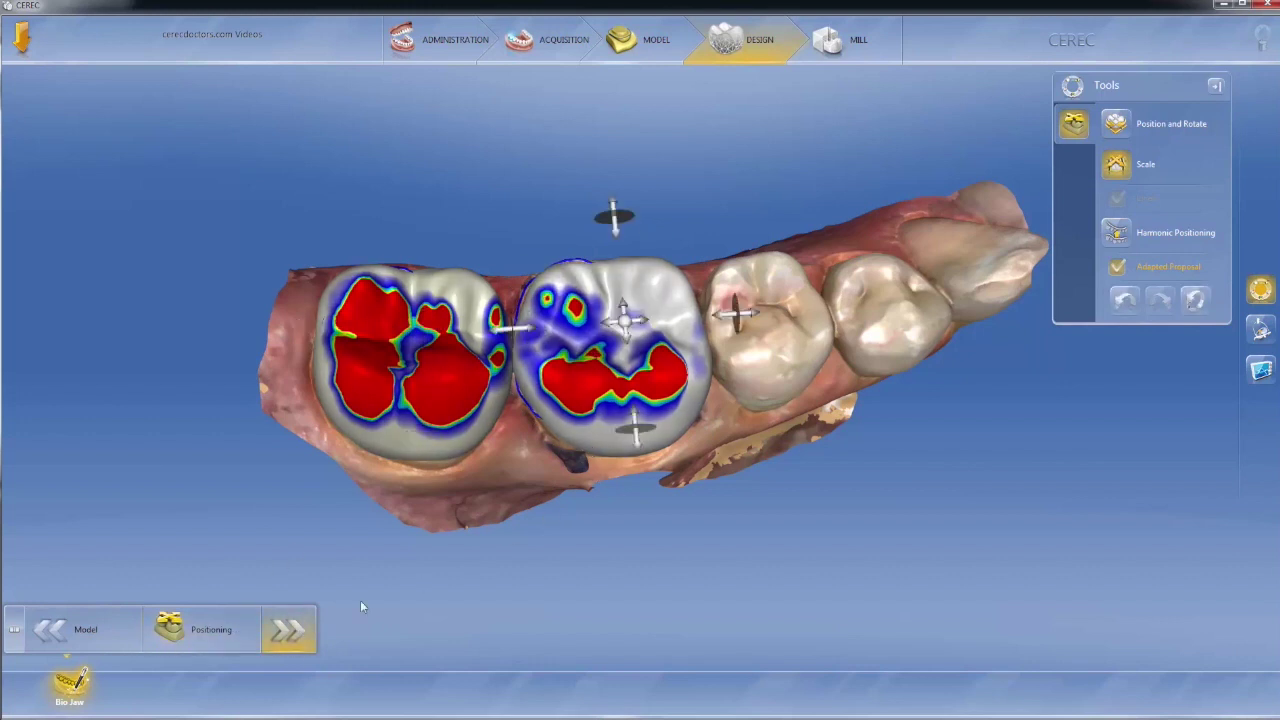
# Leave Positioning so CEREC calculates both molar crown proposals, then rotate the jaw to inspect them
pyautogui.click(305, 630)
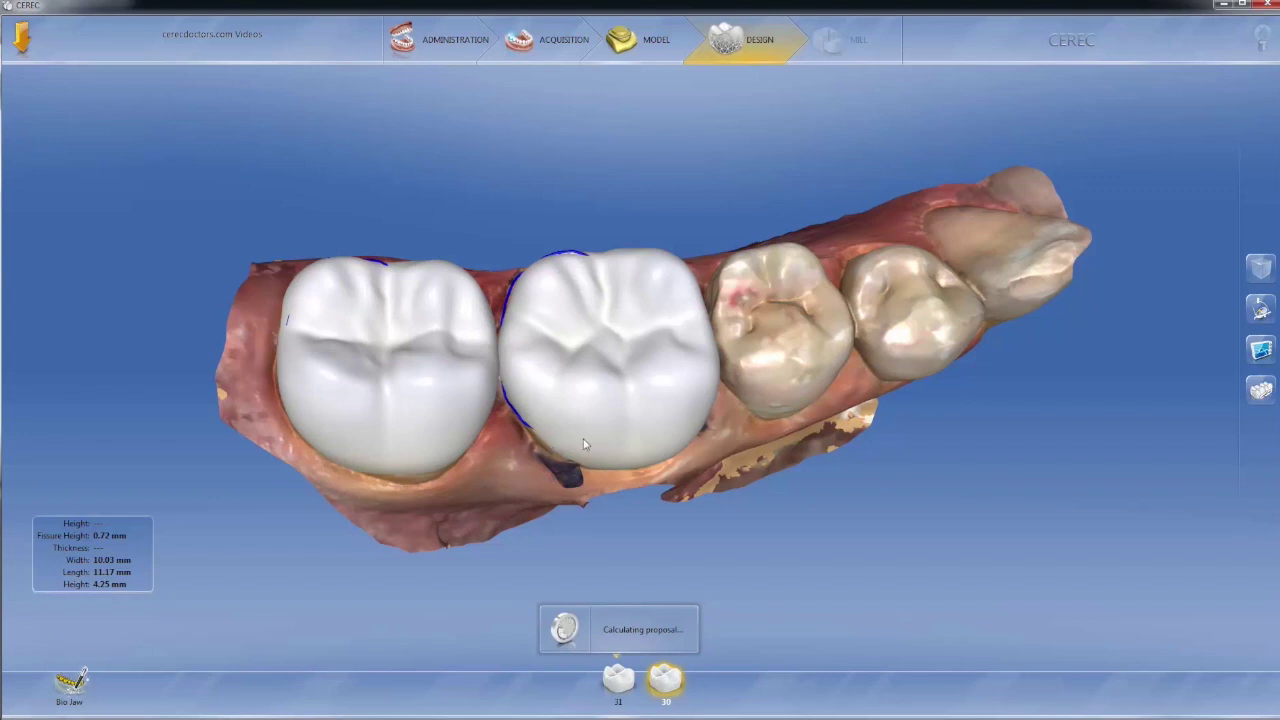
pyautogui.moveTo(638, 482); pyautogui.dragTo(787, 403)
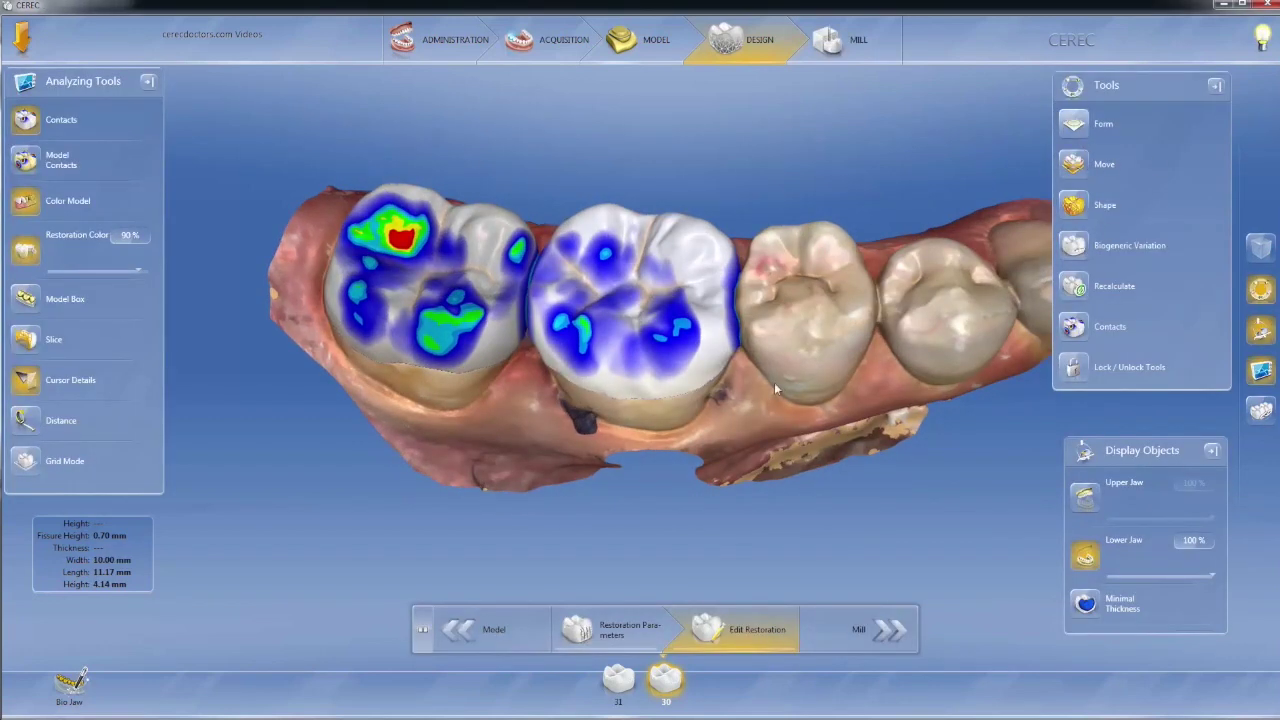
# Smooth the occlusal surfaces of the middle and left crowns, thinning the middle crown at heavy contacts
pyautogui.moveTo(660, 250)
pyautogui.mouseDown()
pyautogui.moveTo(615, 390)
pyautogui.moveTo(550, 360)
pyautogui.moveTo(557, 340)
pyautogui.moveTo(690, 360)
pyautogui.moveTo(705, 405)
pyautogui.moveTo(606, 251)
pyautogui.moveTo(563, 223)
pyautogui.mouseUp()
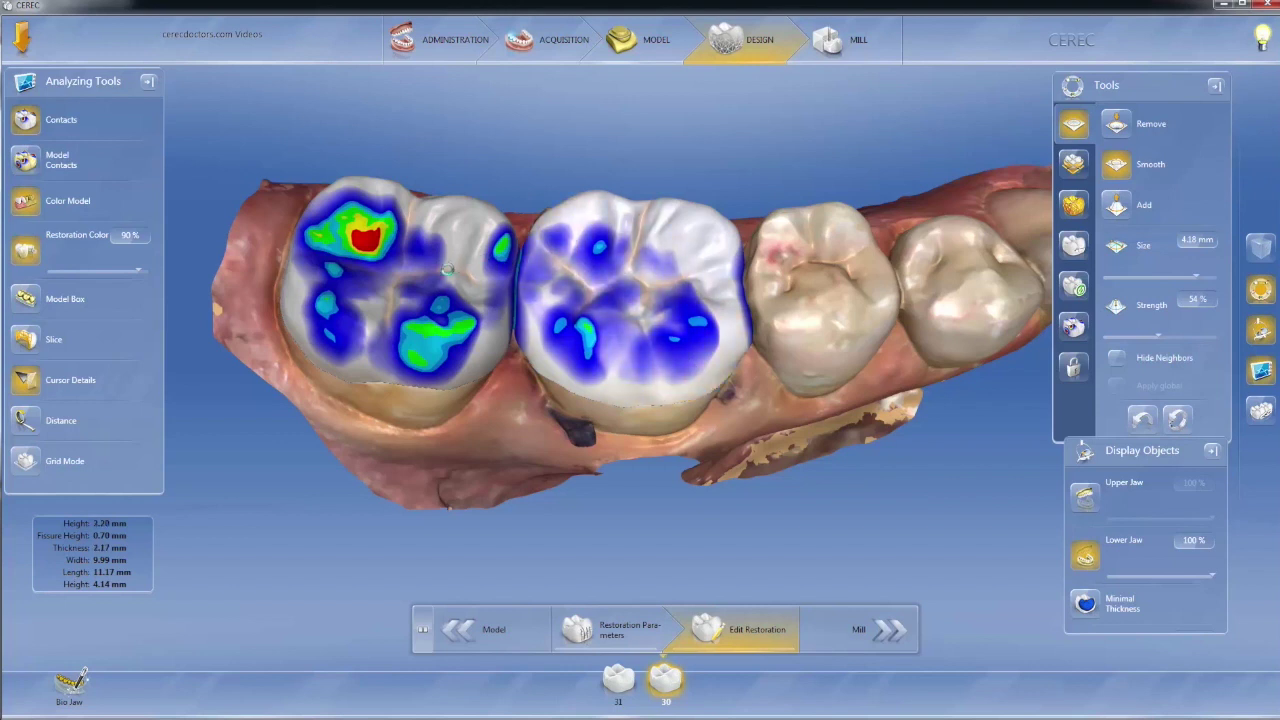
pyautogui.click(424, 288)
pyautogui.click(613, 295)
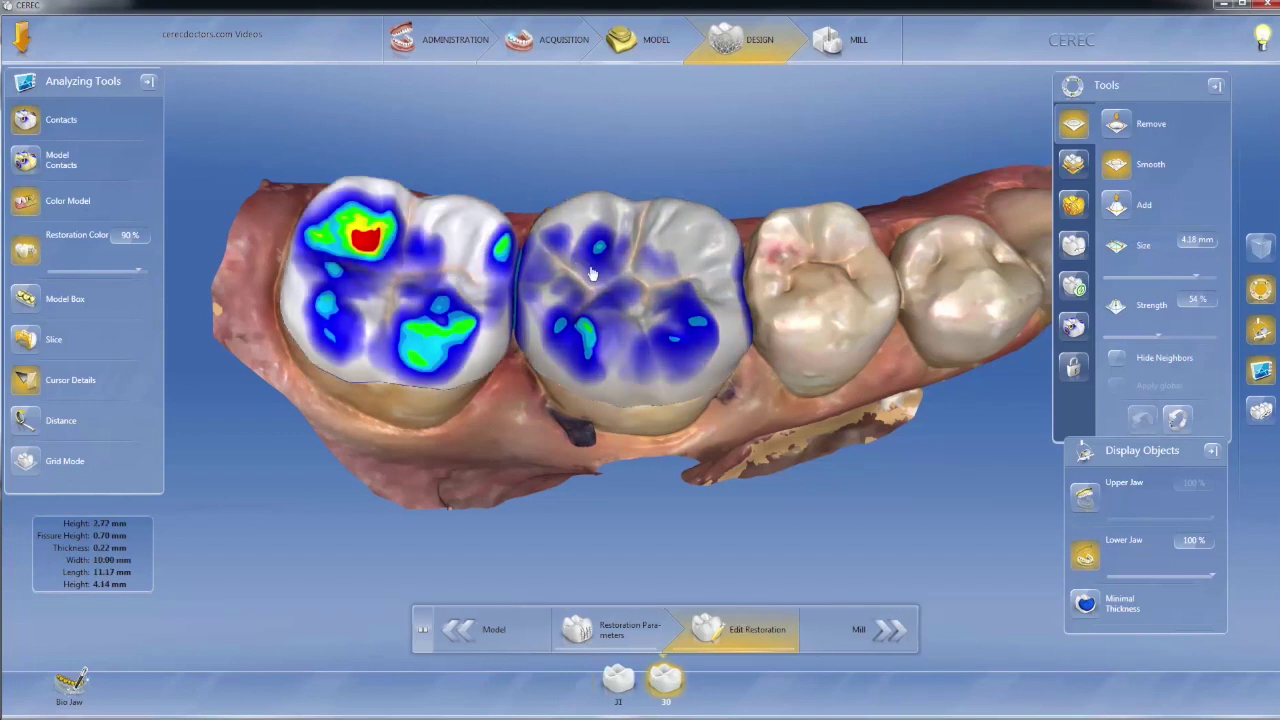
pyautogui.moveTo(613, 295); pyautogui.dragTo(614, 296)
pyautogui.moveTo(414, 286); pyautogui.dragTo(409, 290)
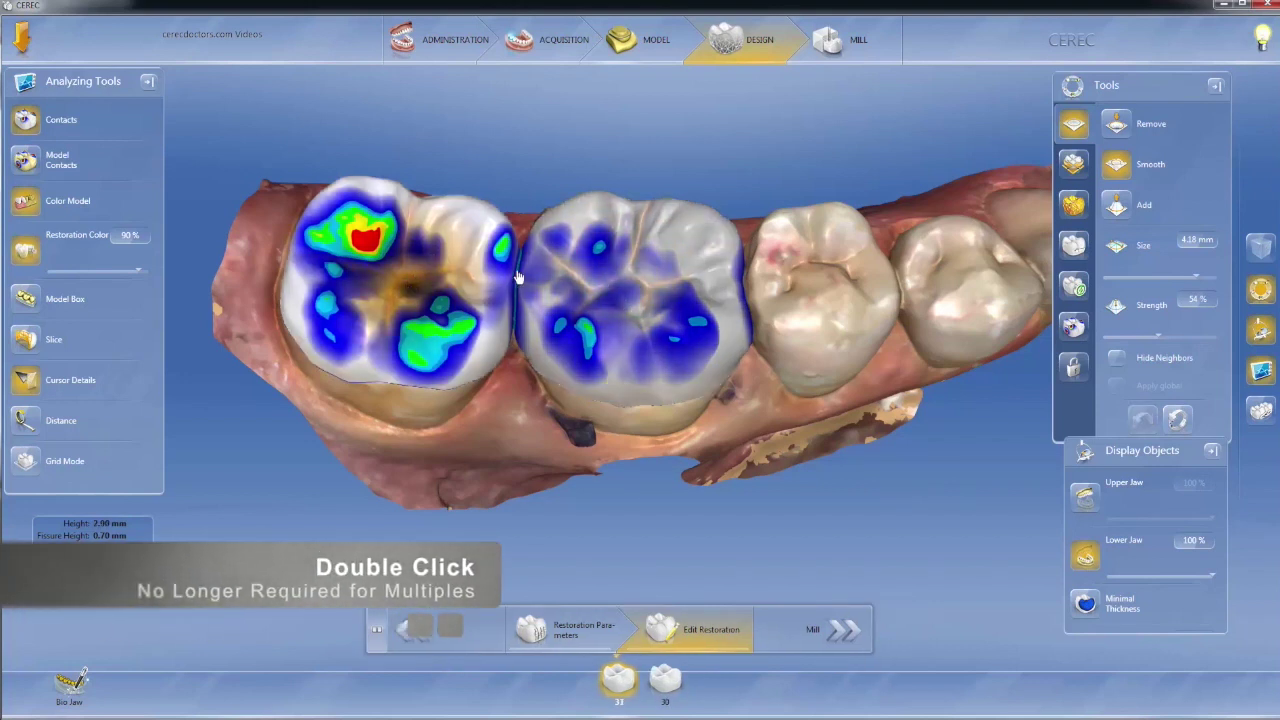
# Lock the design tools from the Lock / Unlock Tools options, then unlock them again
pyautogui.click(583, 283)
pyautogui.click(486, 307)
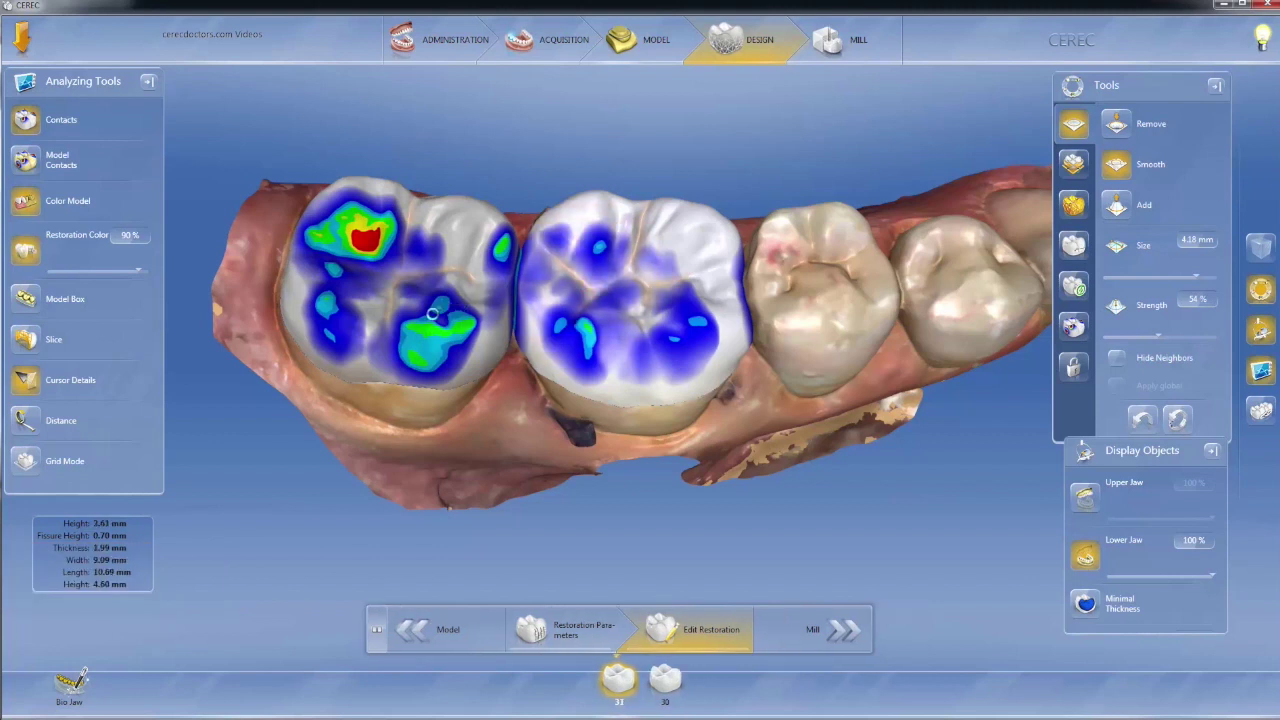
pyautogui.click(1074, 368)
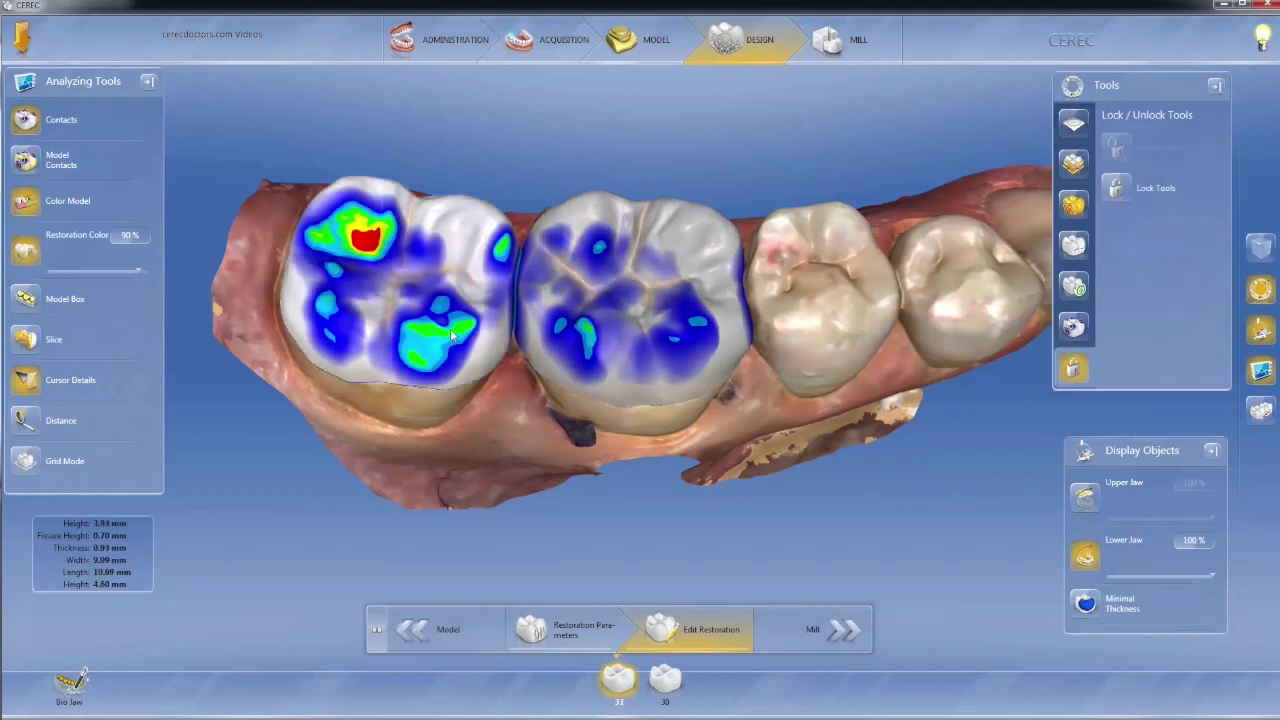
pyautogui.scroll(2, 626, 289)
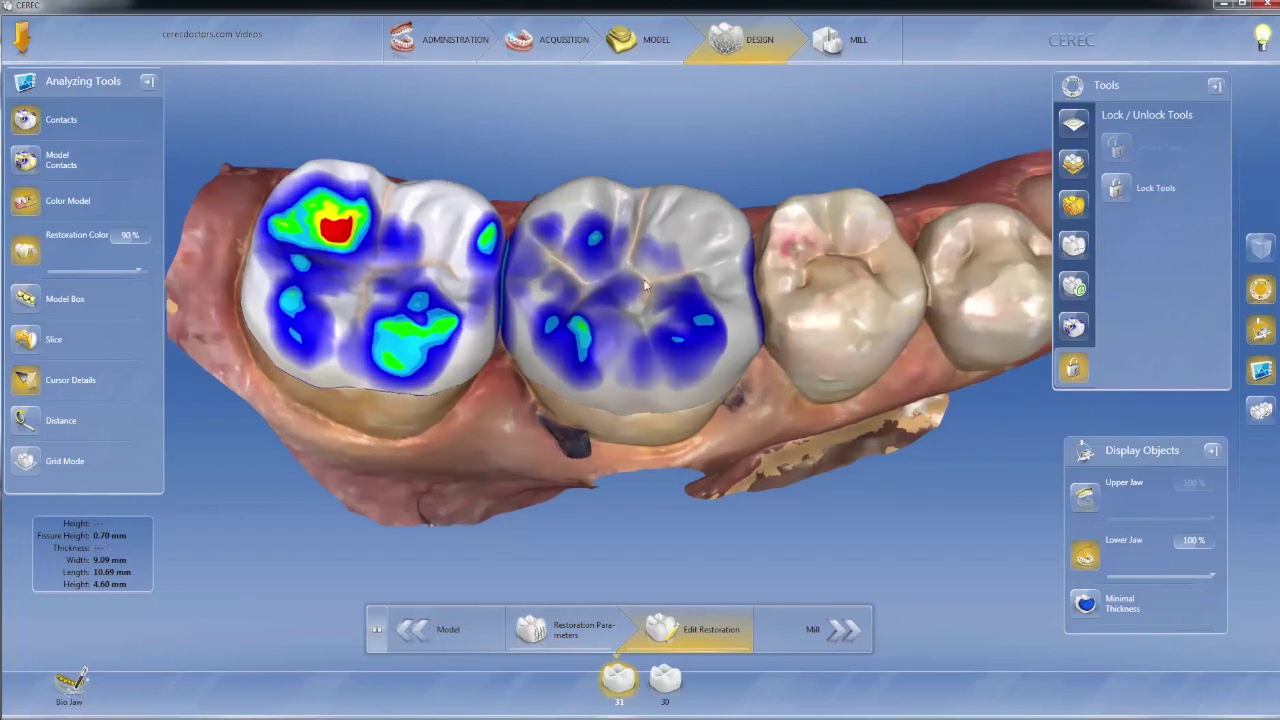
pyautogui.scroll(1, 417, 325)
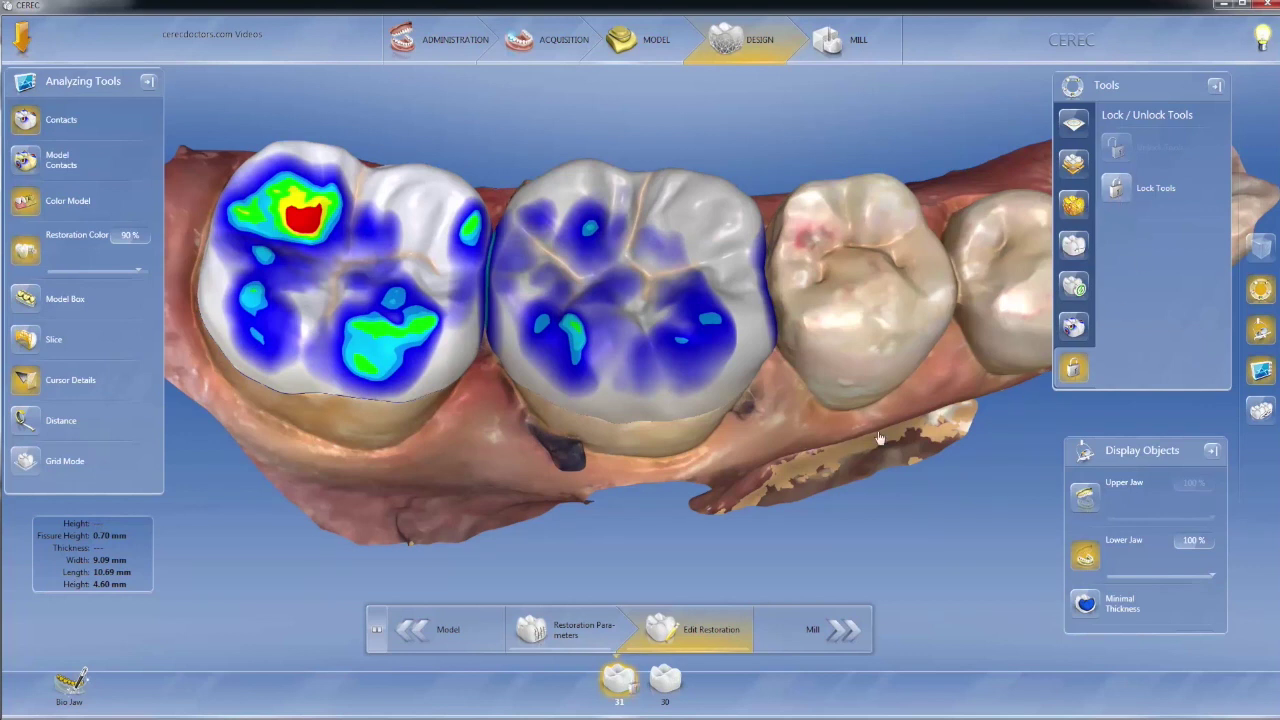
pyautogui.click(1117, 199)
pyautogui.click(1120, 150)
# Choose the Move tool from the design tools and select crown 30 to reposition
pyautogui.click(1071, 369)
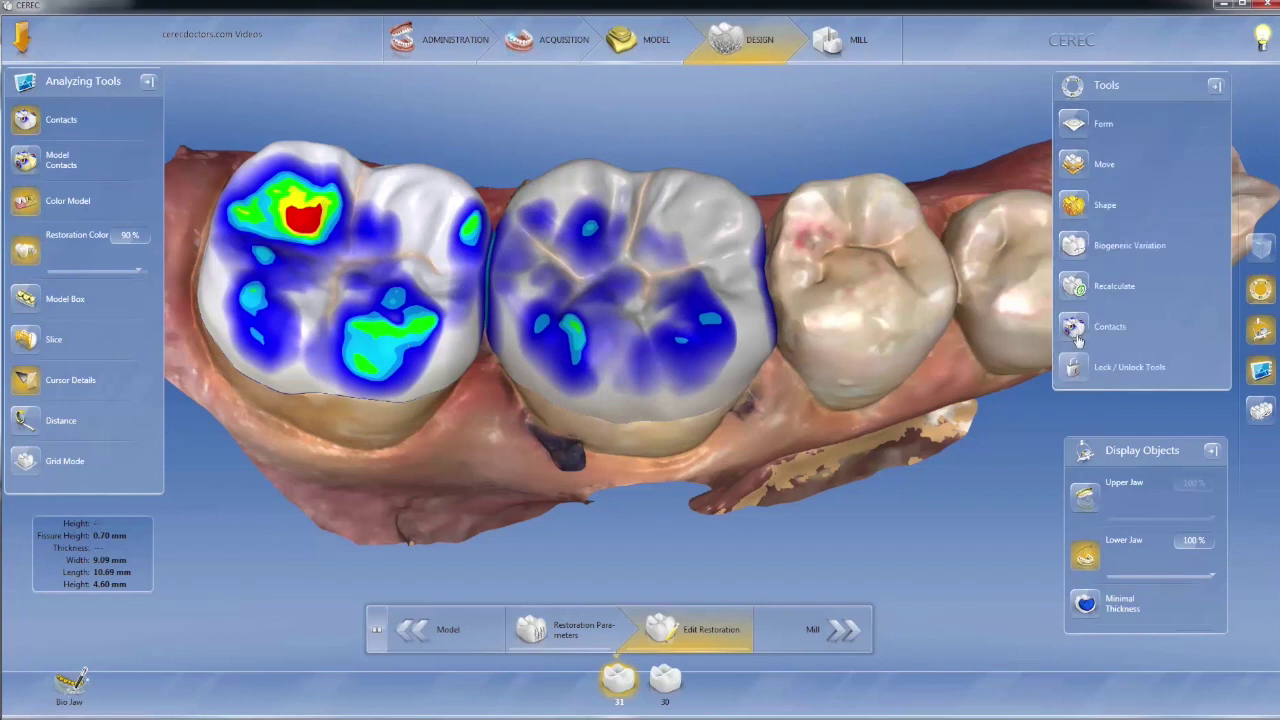
pyautogui.click(1074, 172)
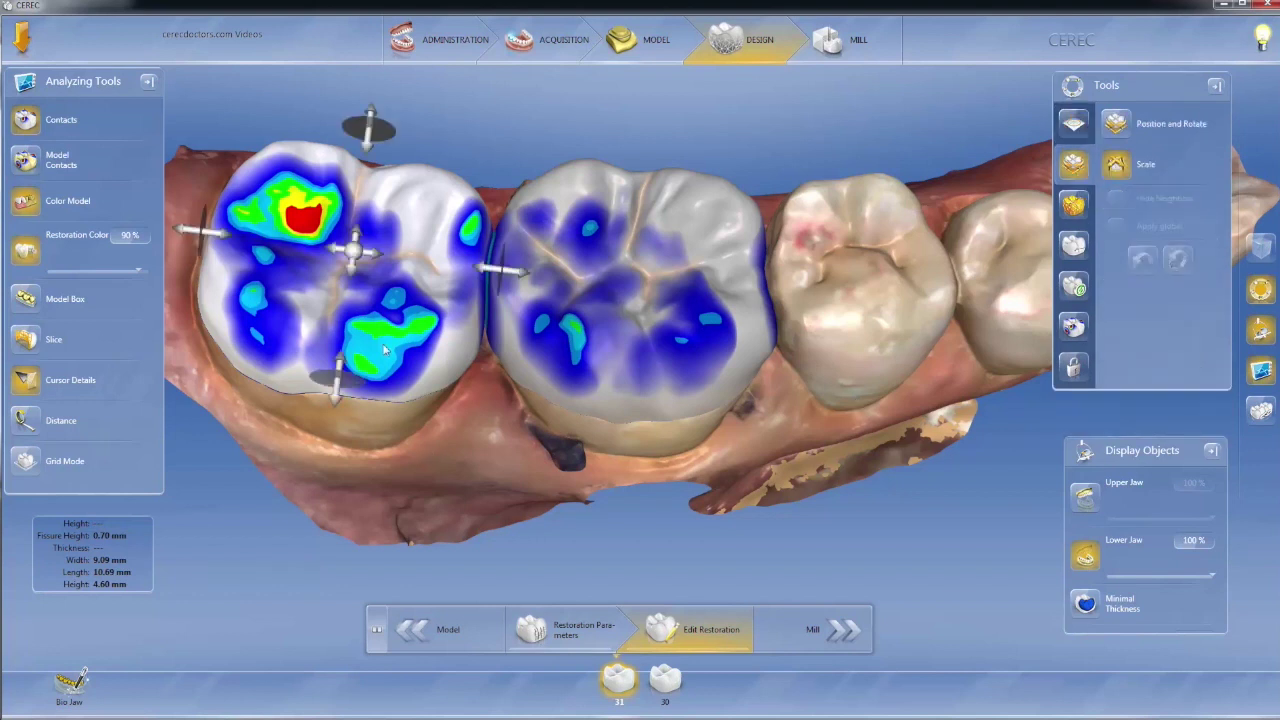
pyautogui.click(626, 286)
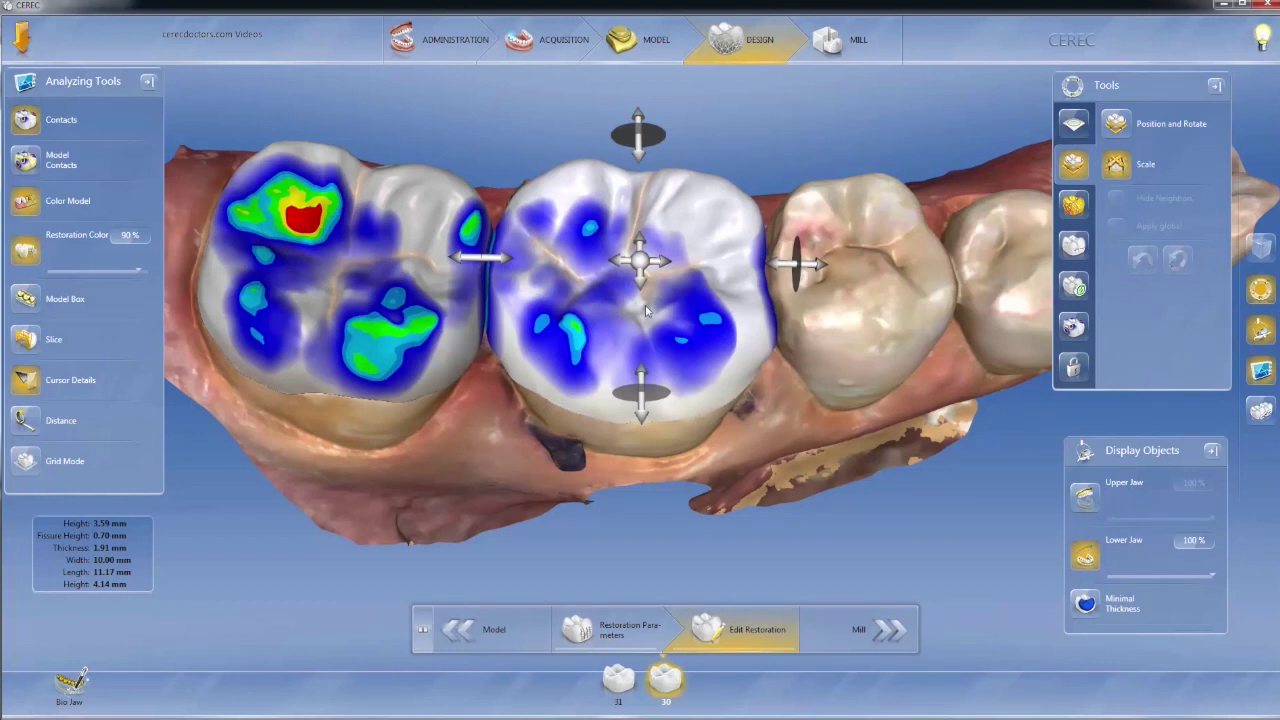
# Drag the Display Objects panel and make the Analyzing Tools side panel narrower
pyautogui.moveTo(1131, 460); pyautogui.dragTo(1125, 446)
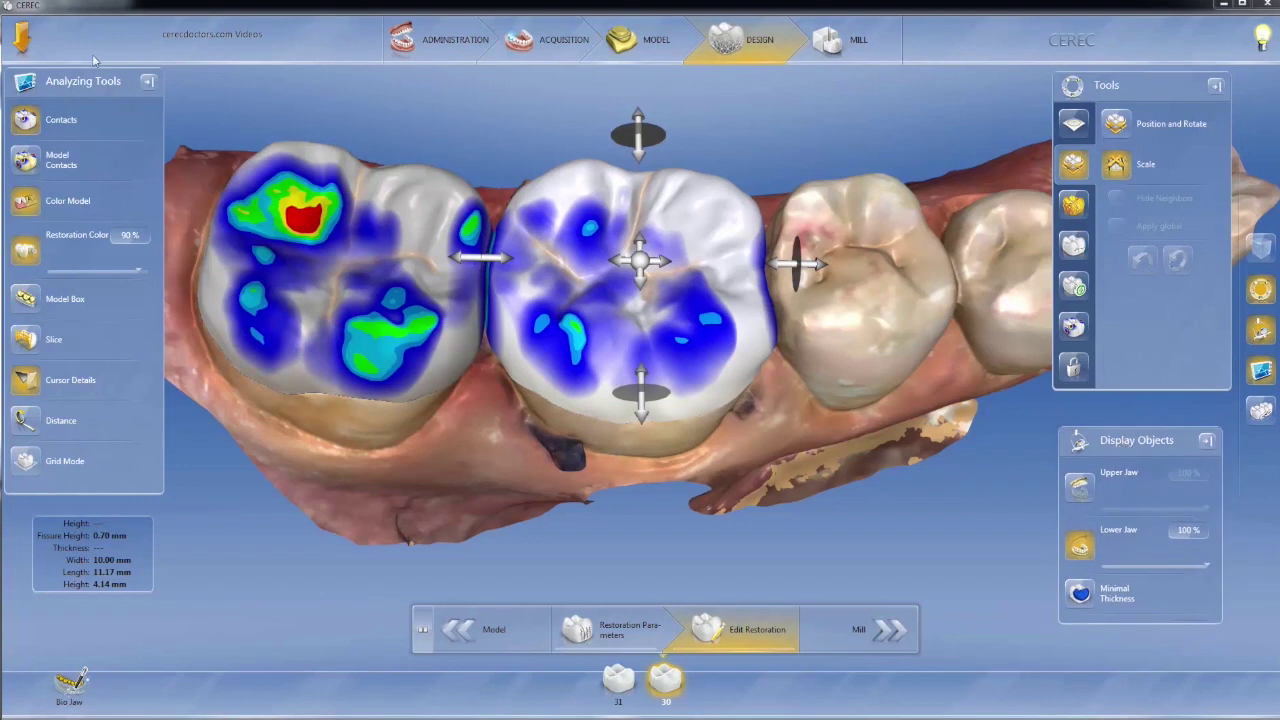
pyautogui.moveTo(163, 300); pyautogui.dragTo(73, 315)
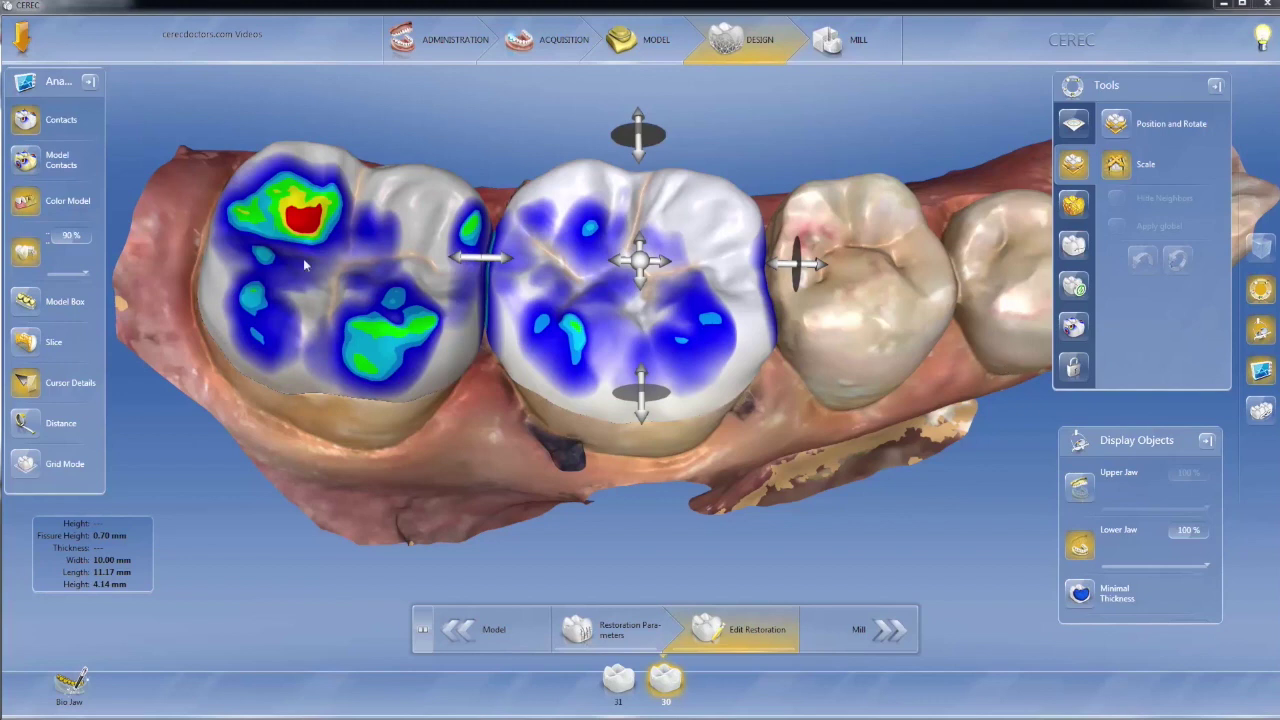
pyautogui.scroll(2, 298, 269)
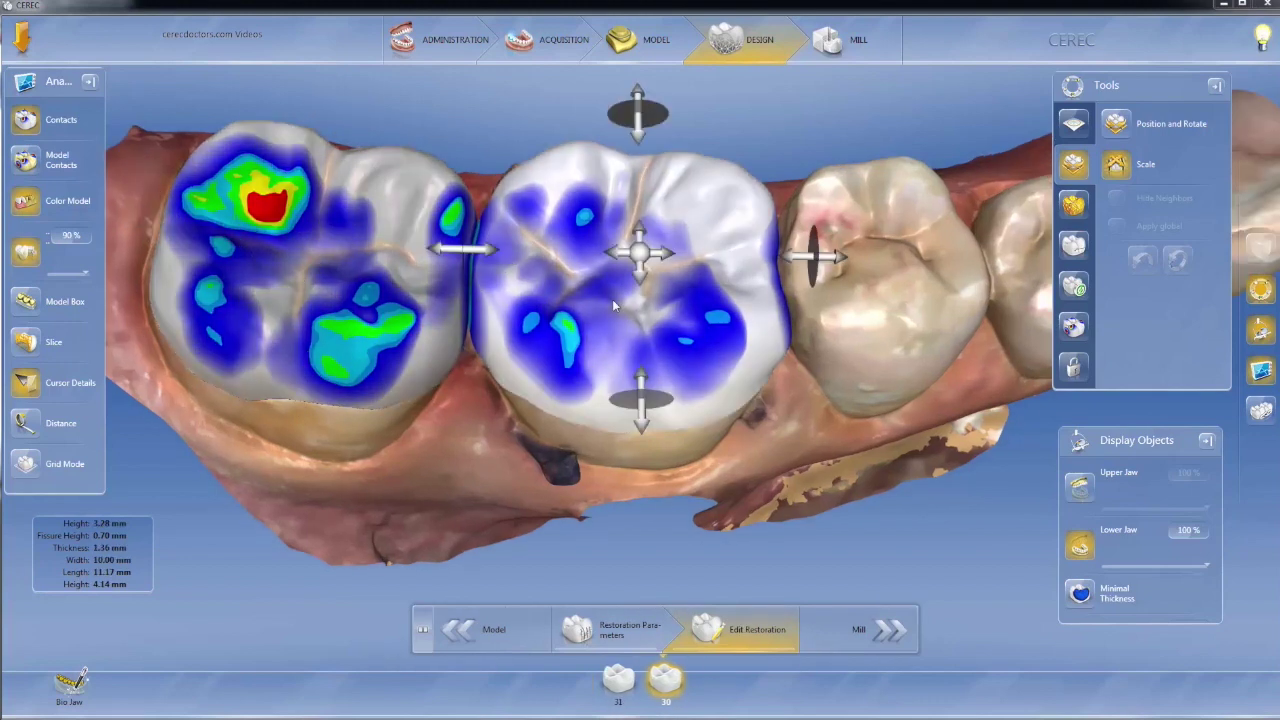
# Alternate the selection between the left and middle crowns
pyautogui.click(400, 290)
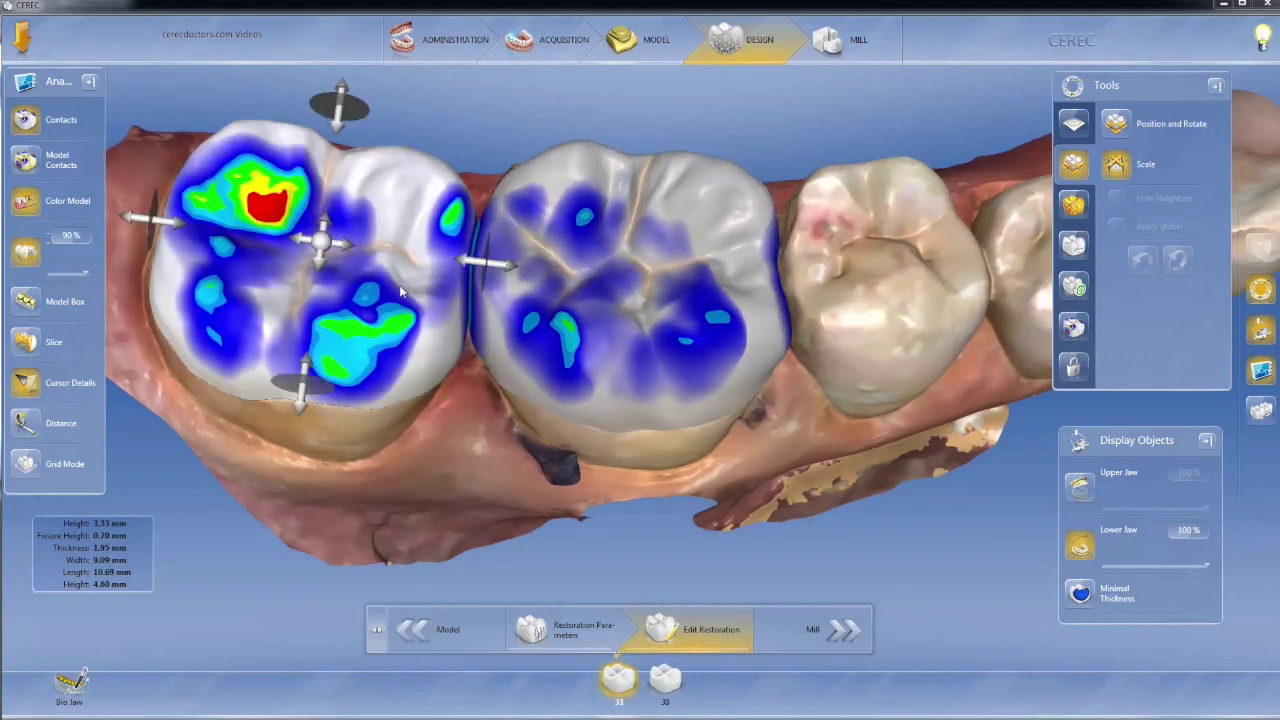
pyautogui.click(552, 305)
pyautogui.click(321, 278)
pyautogui.click(668, 303)
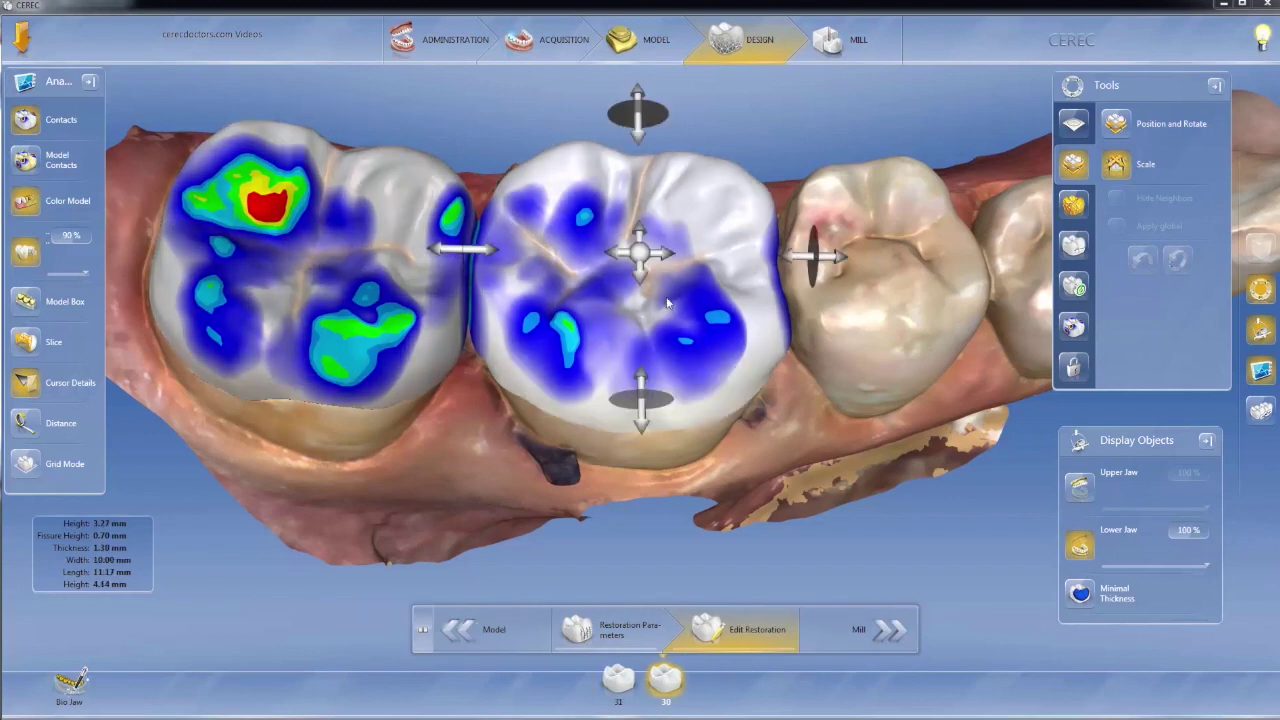